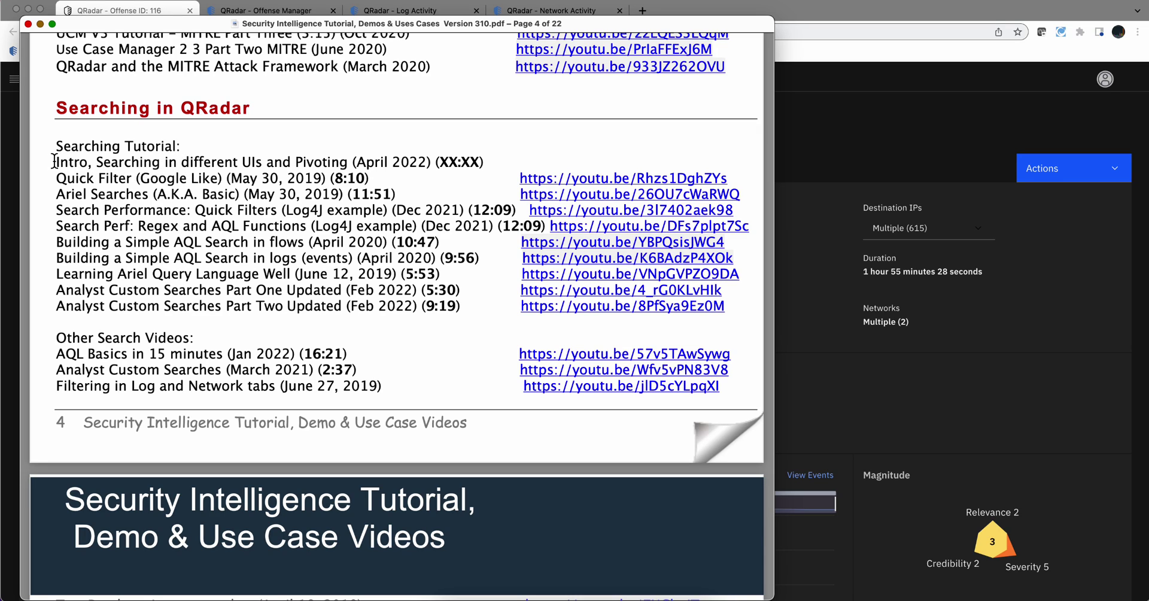
# Highlight the slide line about searching in different UIs, then hide the slides and open offense 116's 69 events.
pyautogui.moveTo(195, 149); pyautogui.dragTo(404, 162)
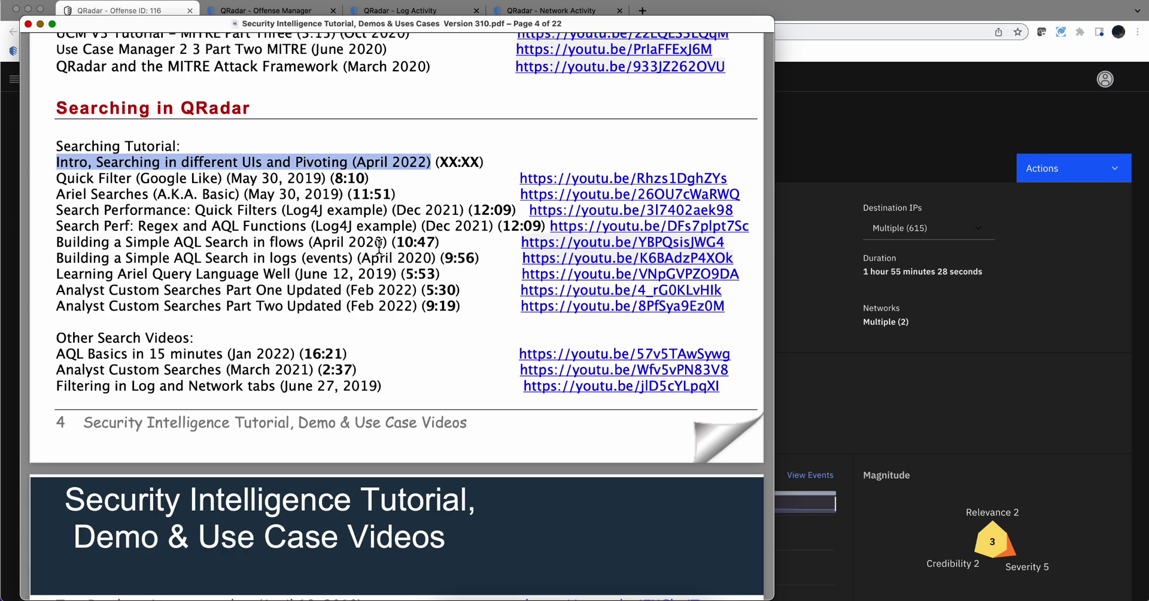
pyautogui.click(400, 334)
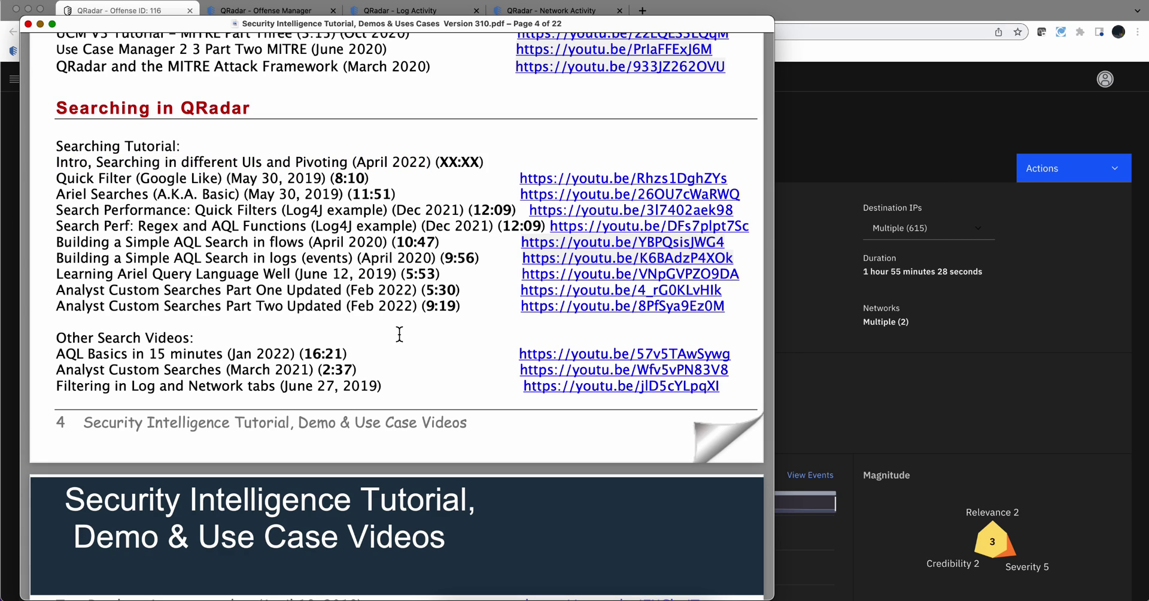
pyautogui.click(40, 25)
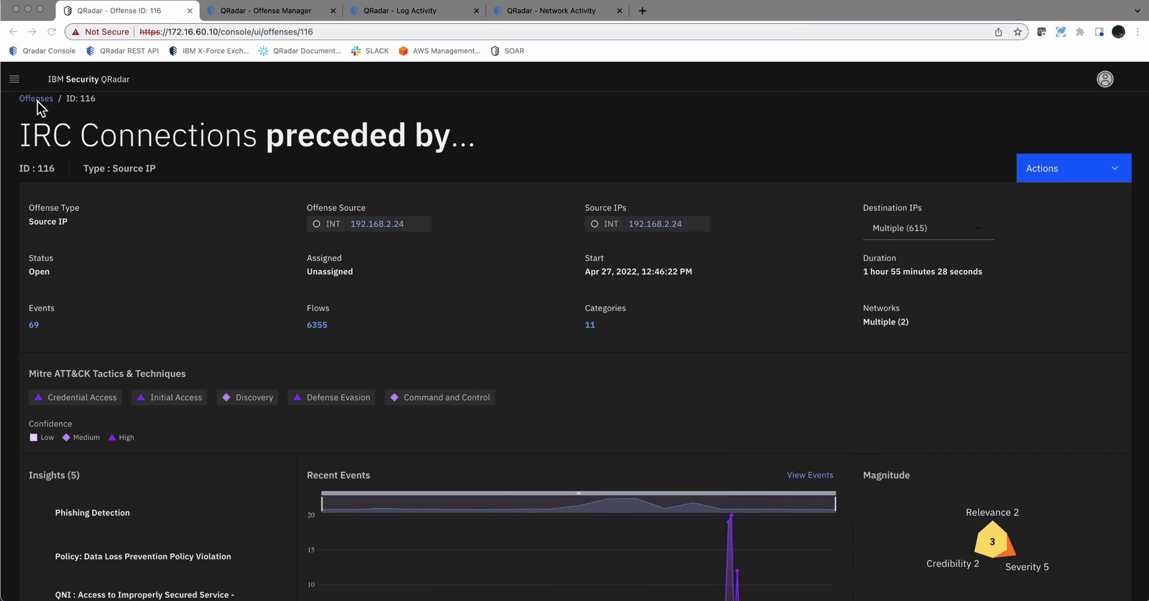
pyautogui.click(35, 326)
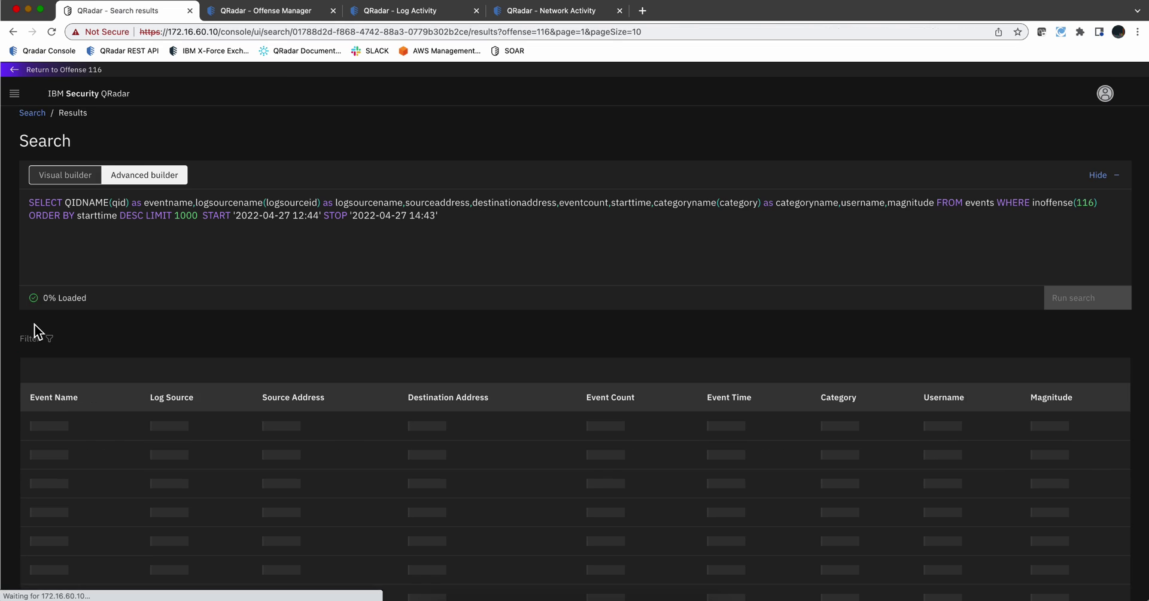
pyautogui.scroll(-1, 121, 347)
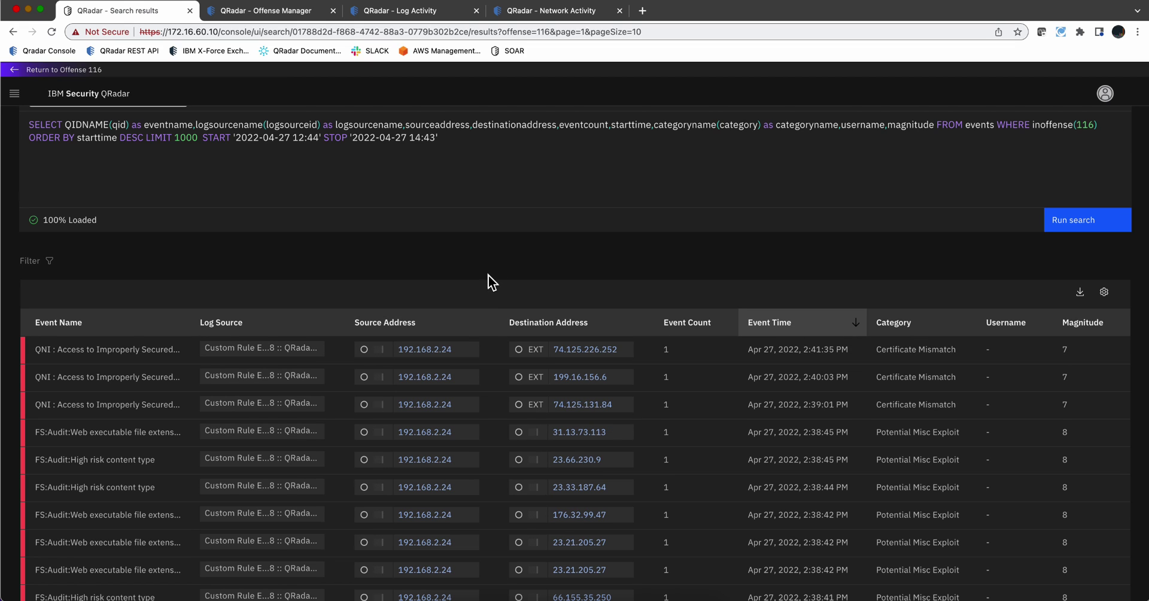
# Move from Offenses through Log Activity to Network Activity and pause the live flow stream.
pyautogui.click(266, 10)
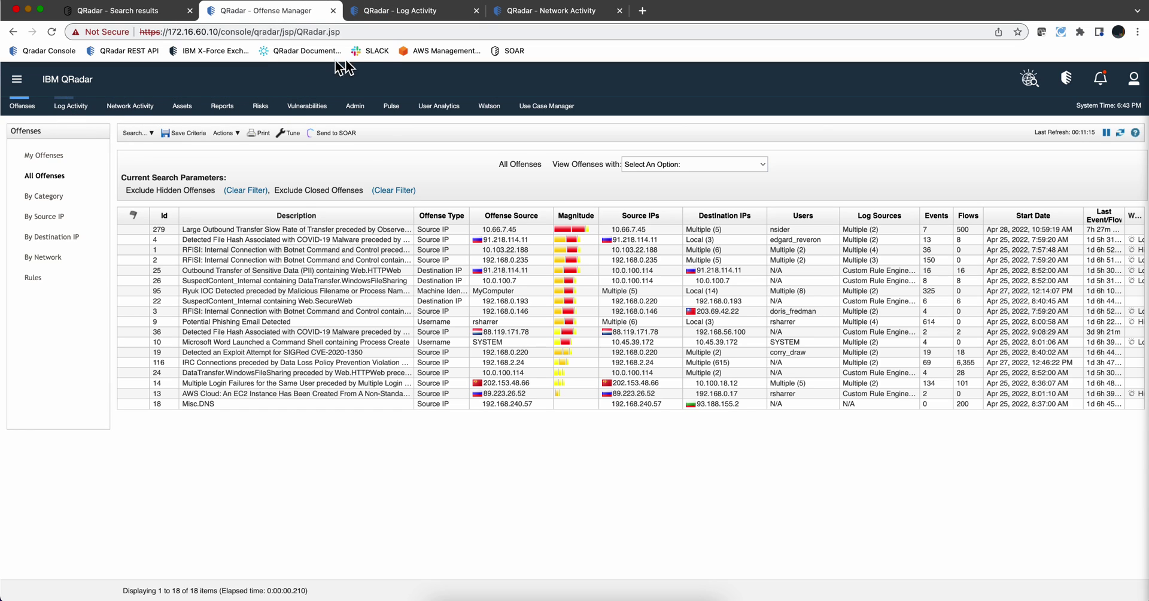
pyautogui.click(387, 11)
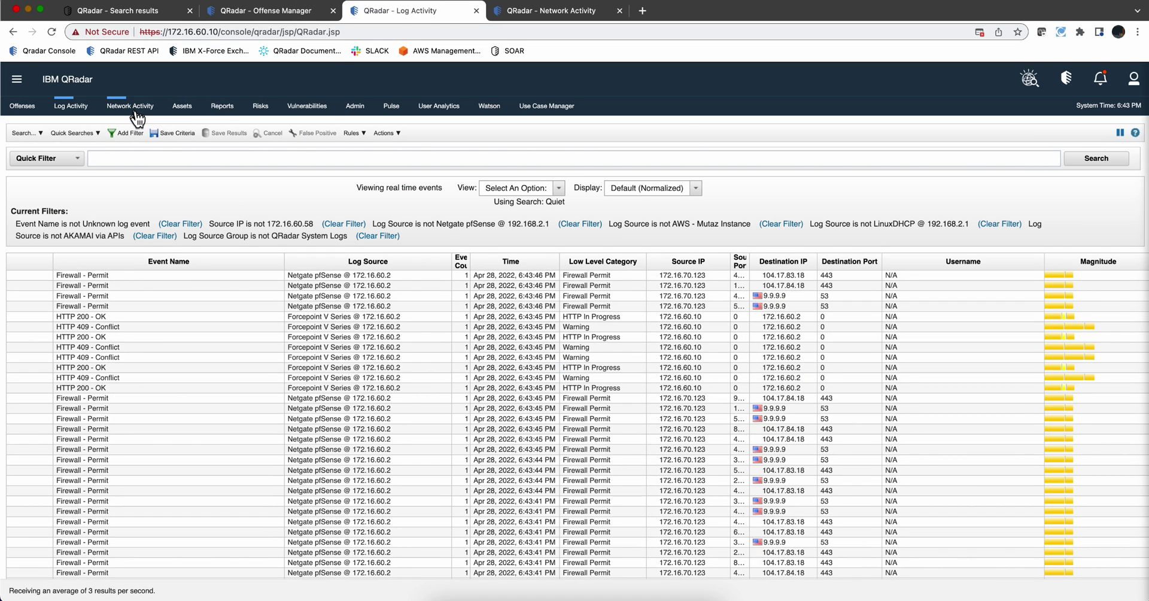
pyautogui.click(583, 16)
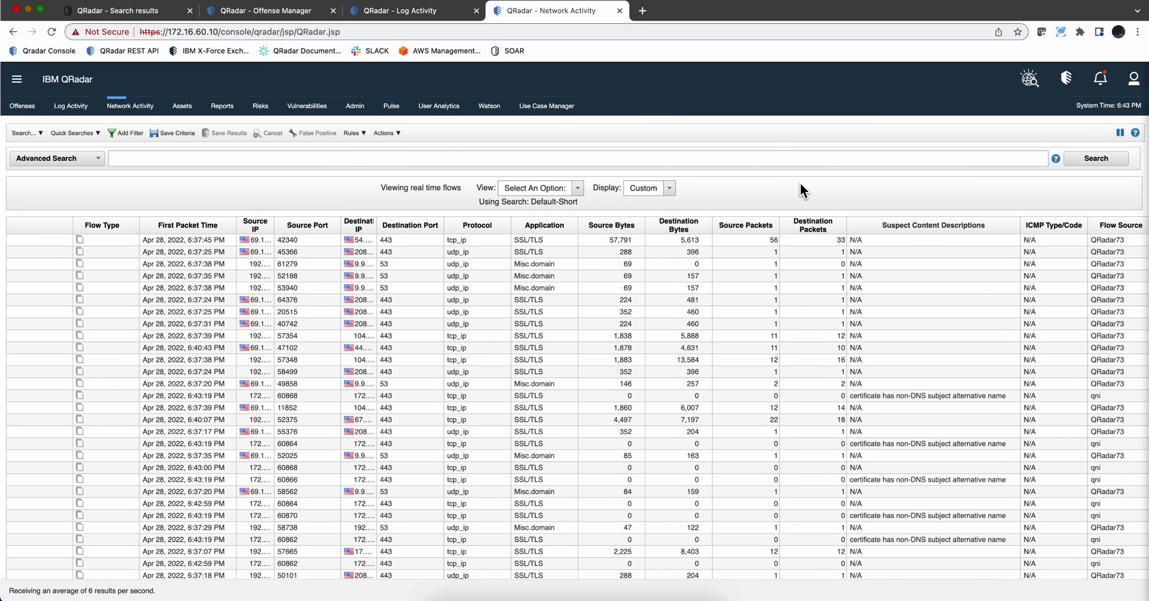
pyautogui.click(1120, 133)
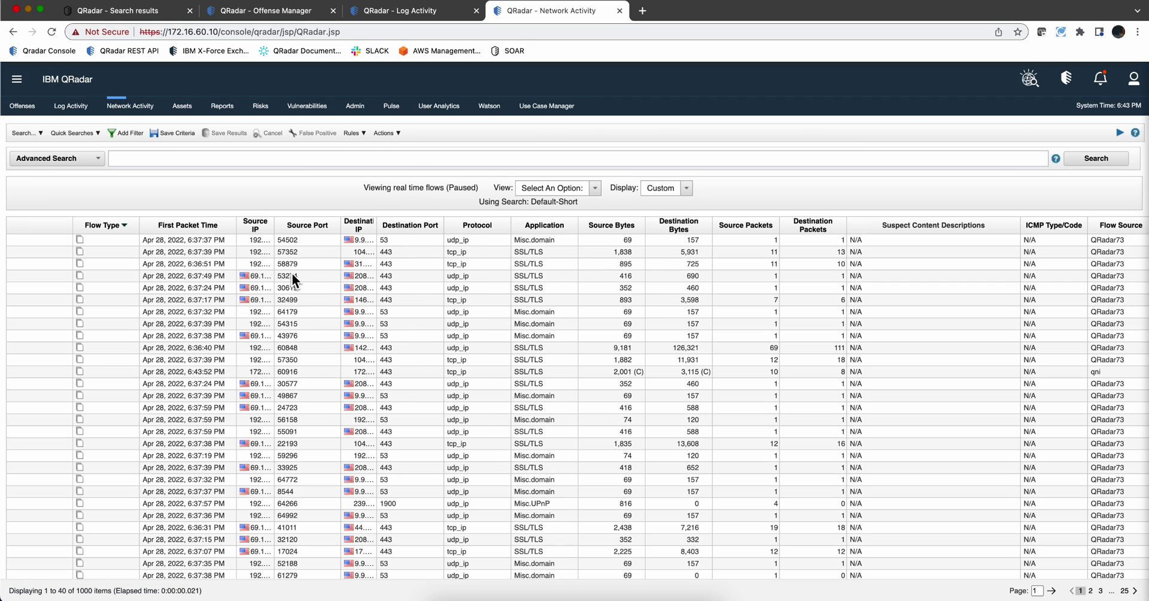
# Add a 'Destination Port is not 443' filter from a flow row's context menu and resume streaming.
pyautogui.rightClick(394, 276)
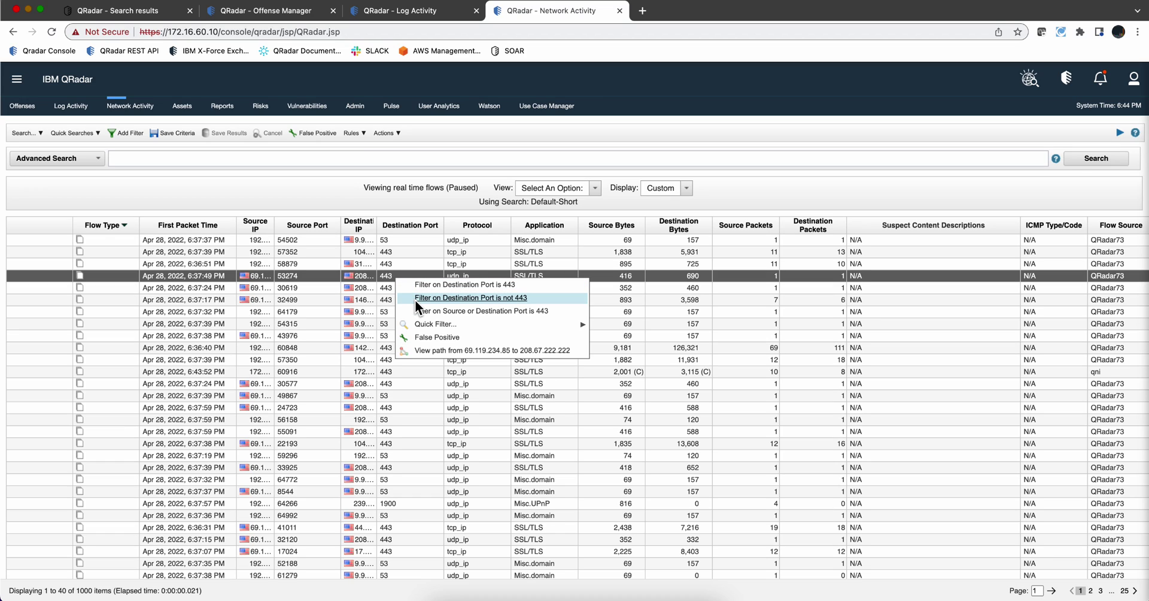
pyautogui.click(505, 298)
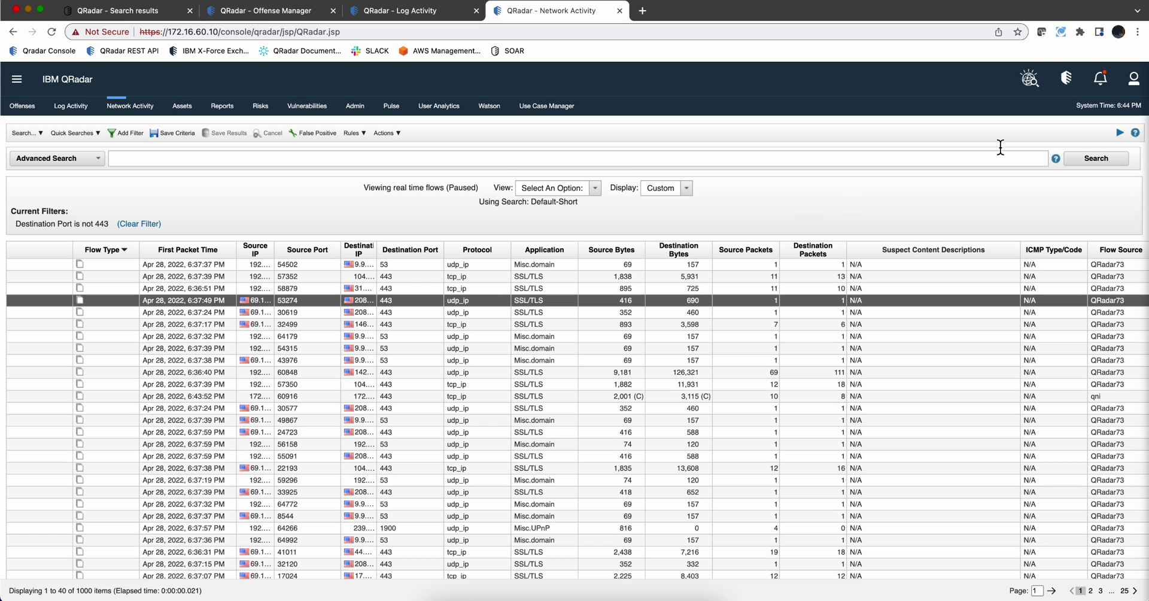
pyautogui.click(1119, 133)
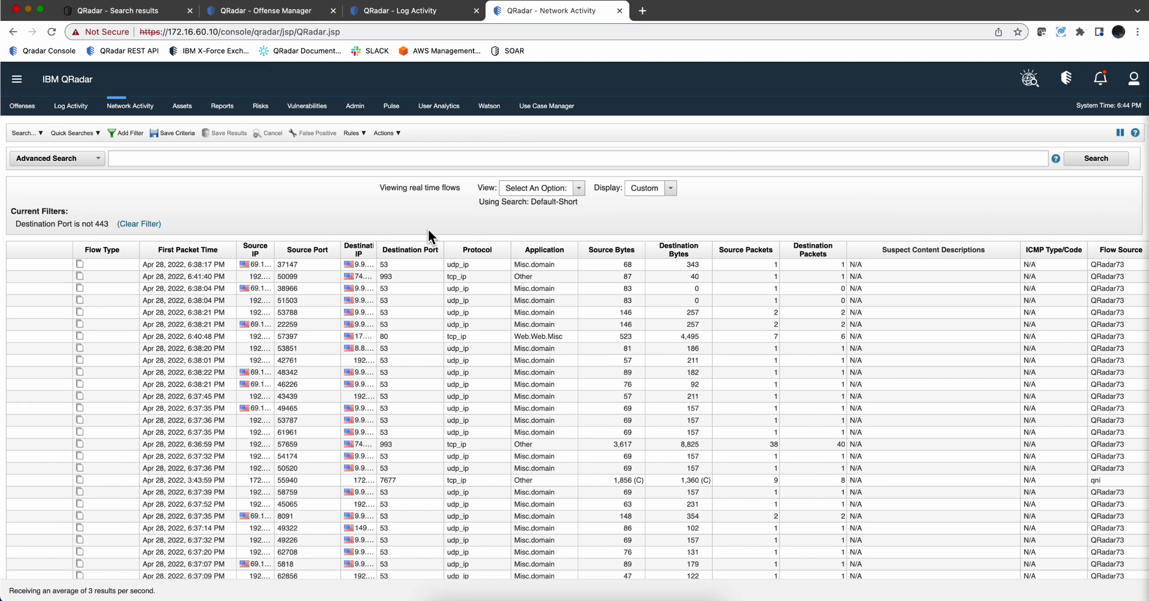
# Pause the stream and add a 'Protocol is udp_ip' filter from a flow's context menu.
pyautogui.click(1119, 133)
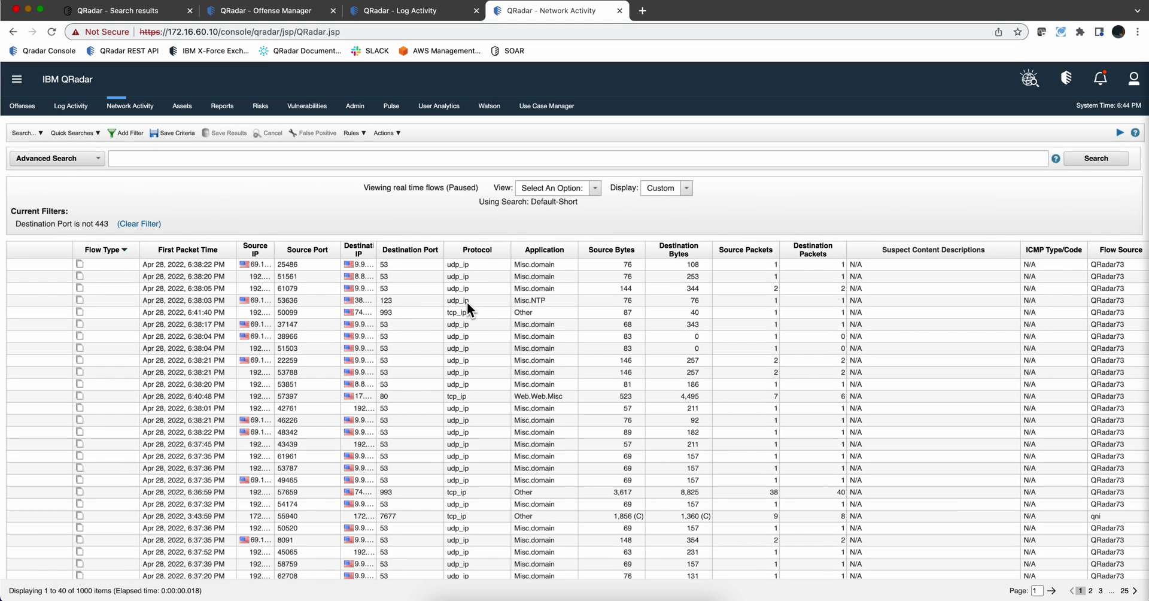
pyautogui.rightClick(460, 289)
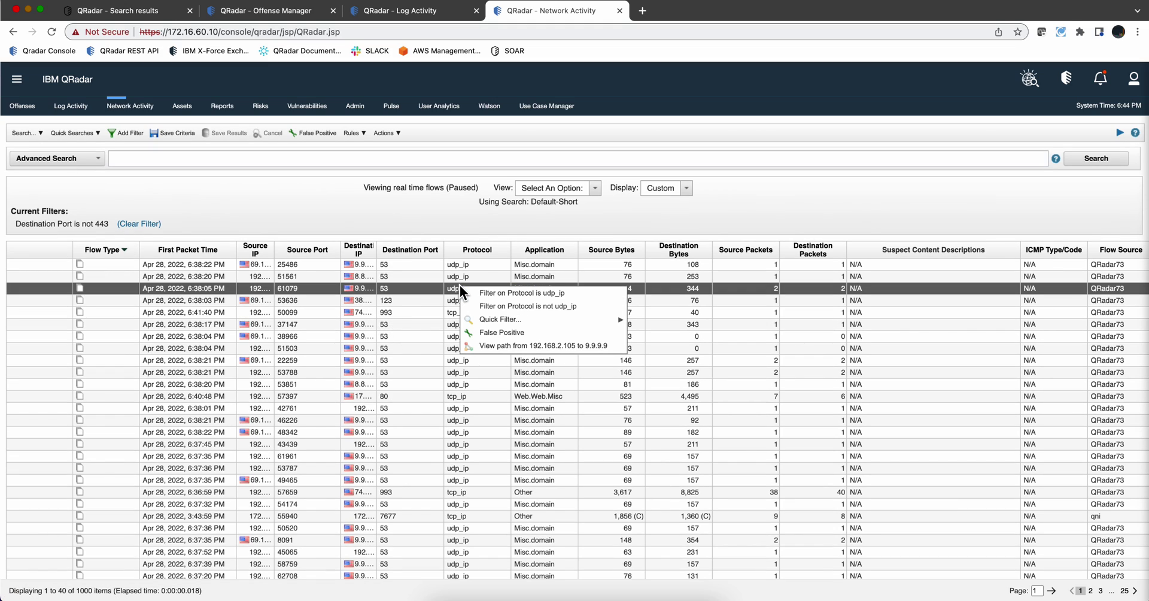
pyautogui.click(501, 294)
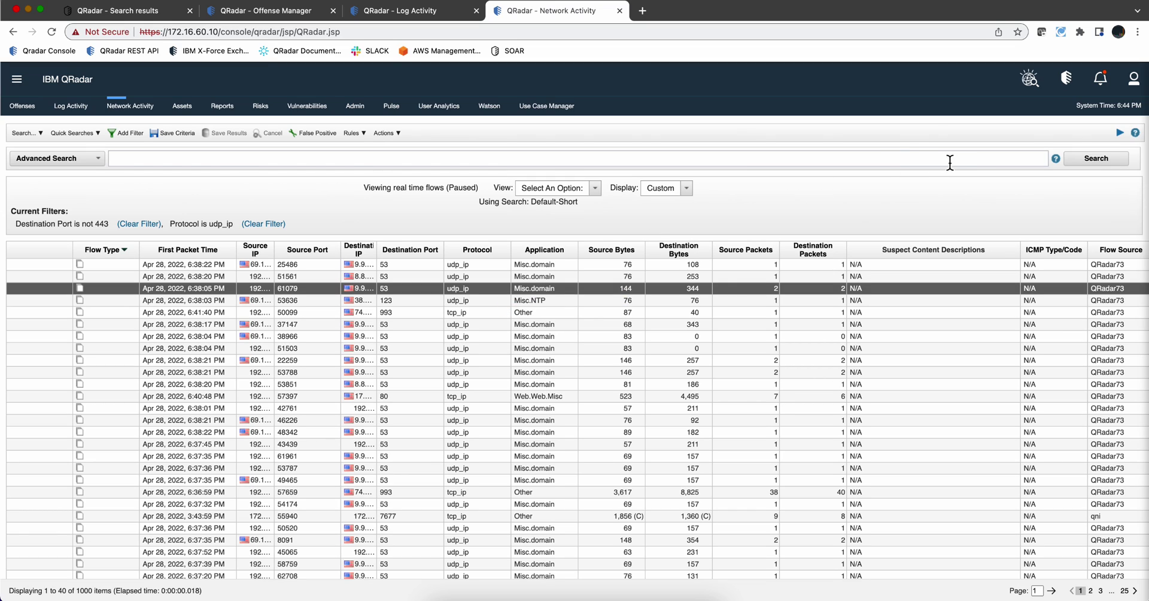
# Resume, then pause the filtered flows again, and check the View time ranges without changing them.
pyautogui.click(1120, 133)
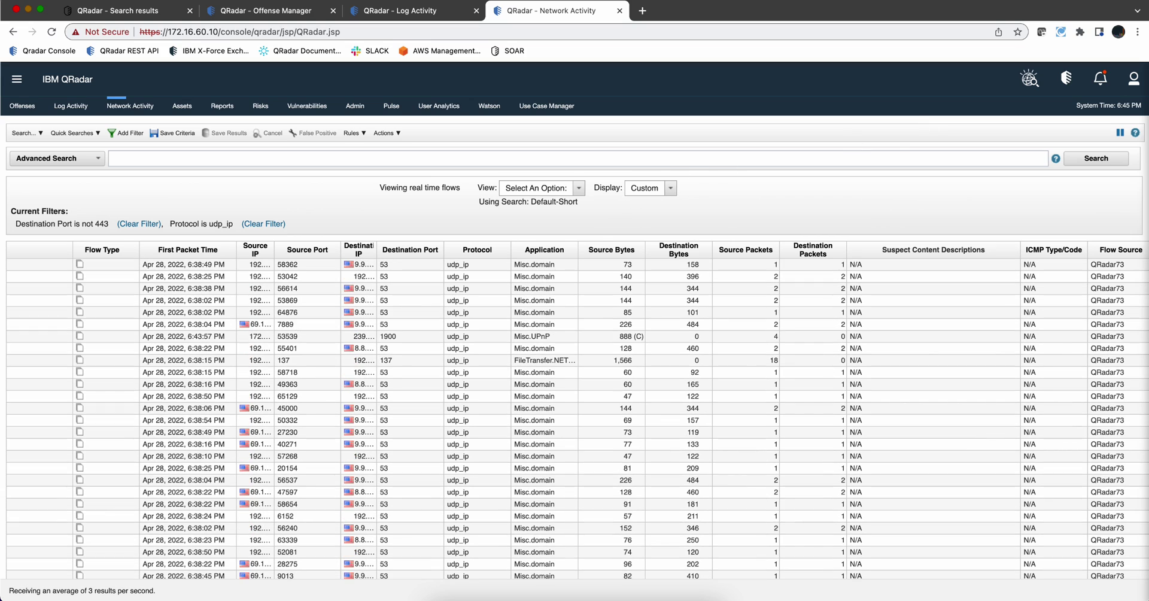
pyautogui.click(1118, 134)
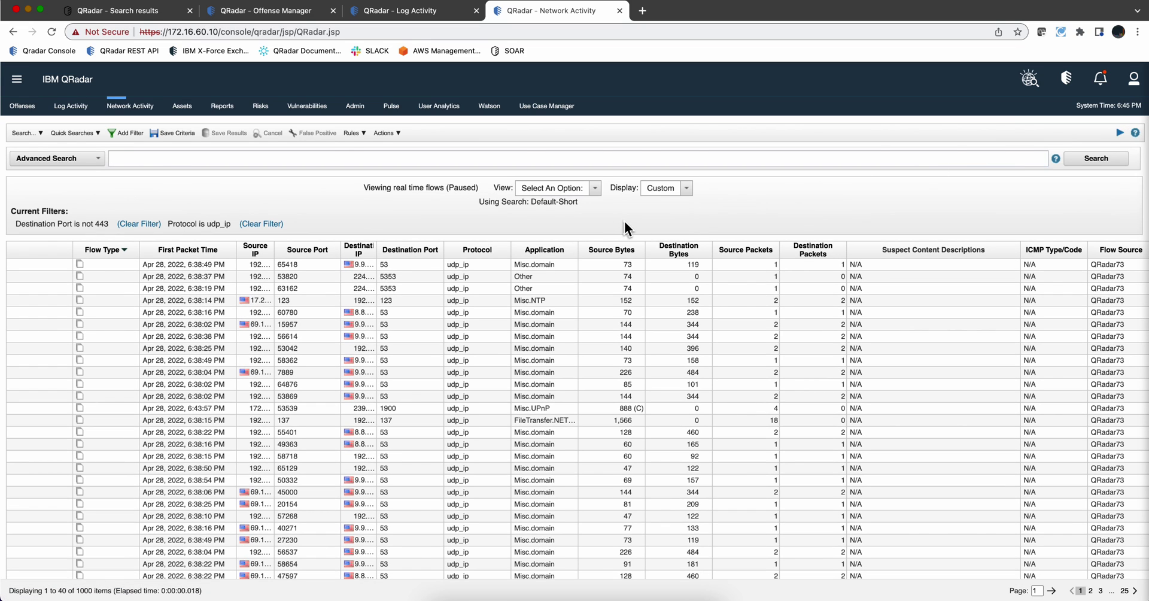
pyautogui.click(596, 189)
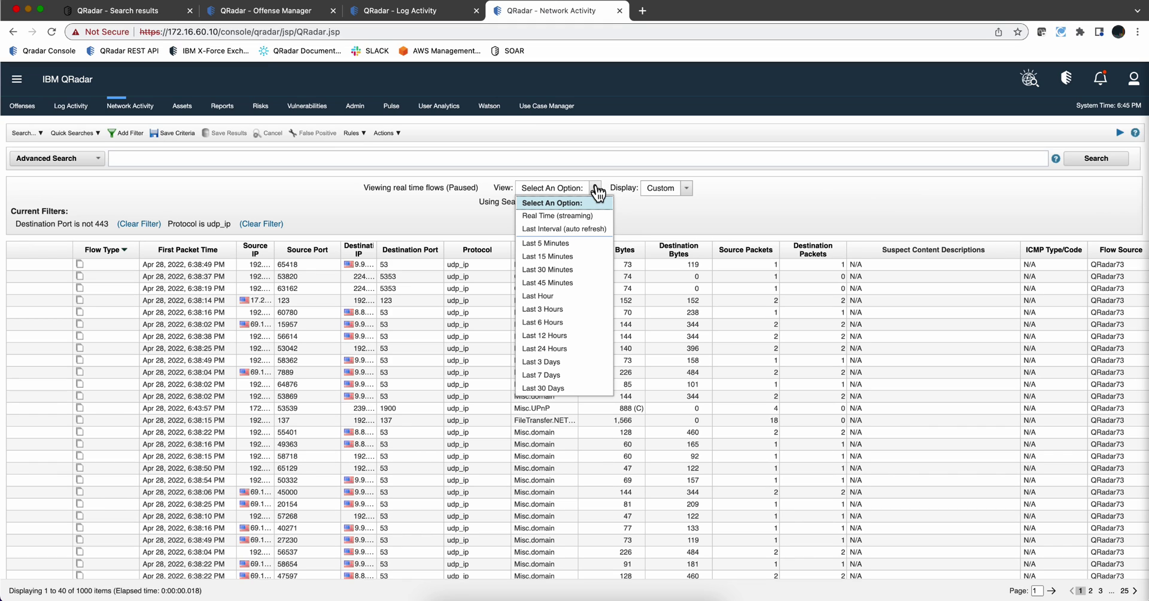
pyautogui.click(637, 216)
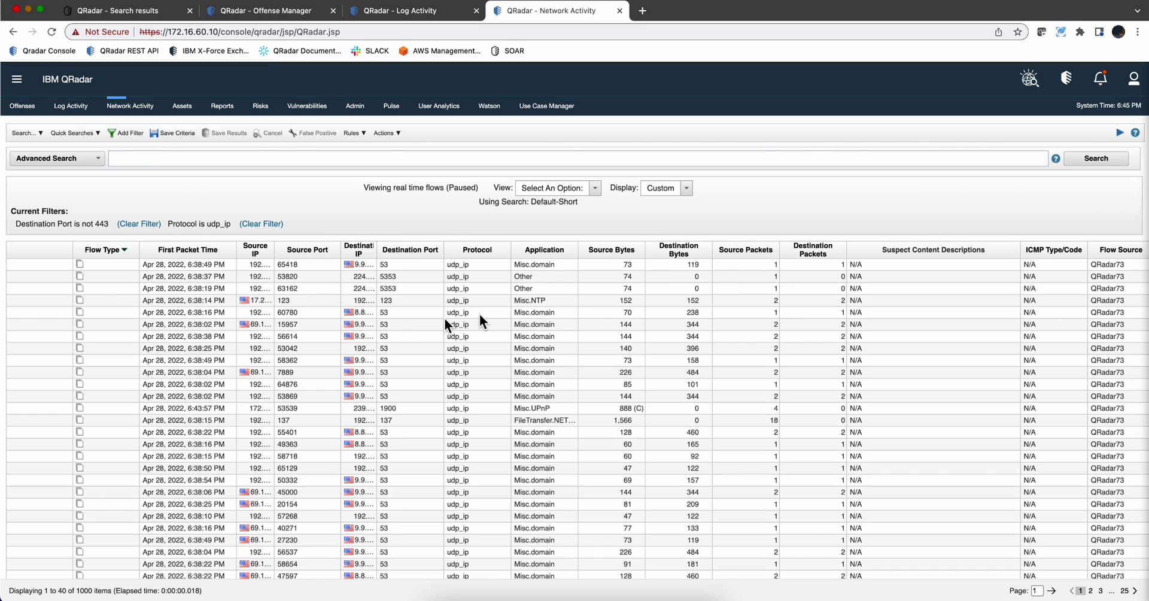
pyautogui.click(129, 134)
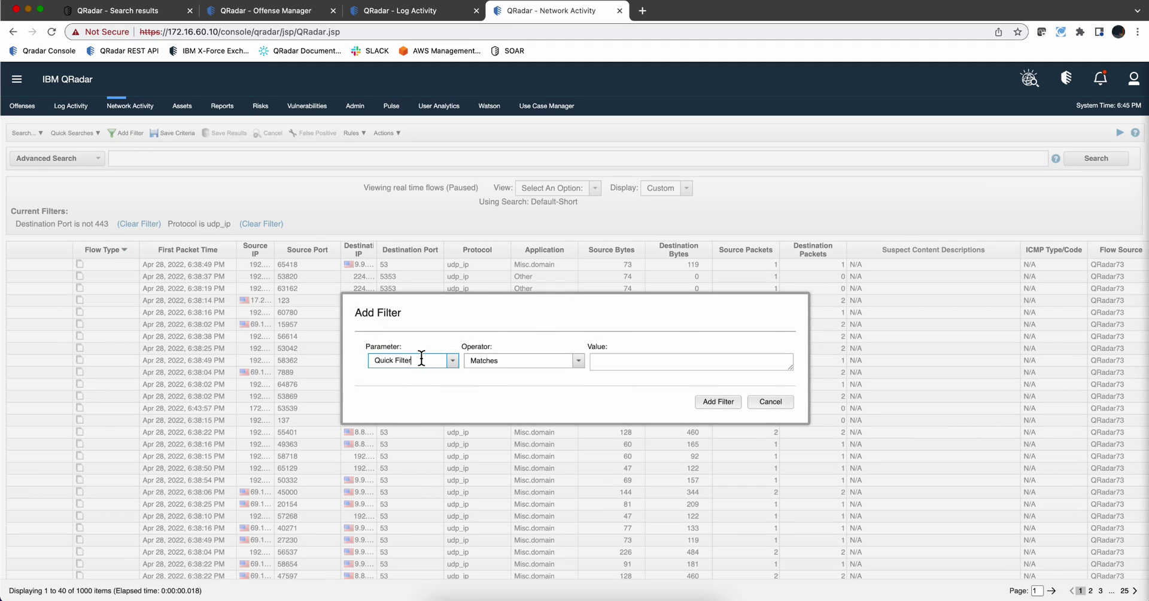
pyautogui.moveTo(422, 360); pyautogui.dragTo(340, 359)
pyautogui.write('offe')
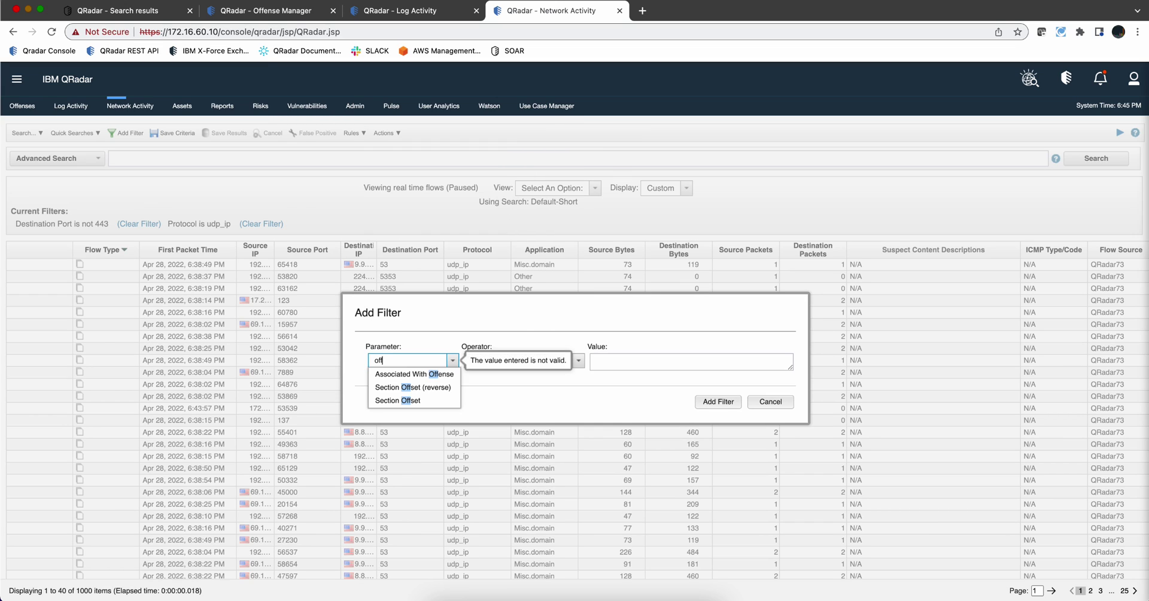
pyautogui.click(394, 376)
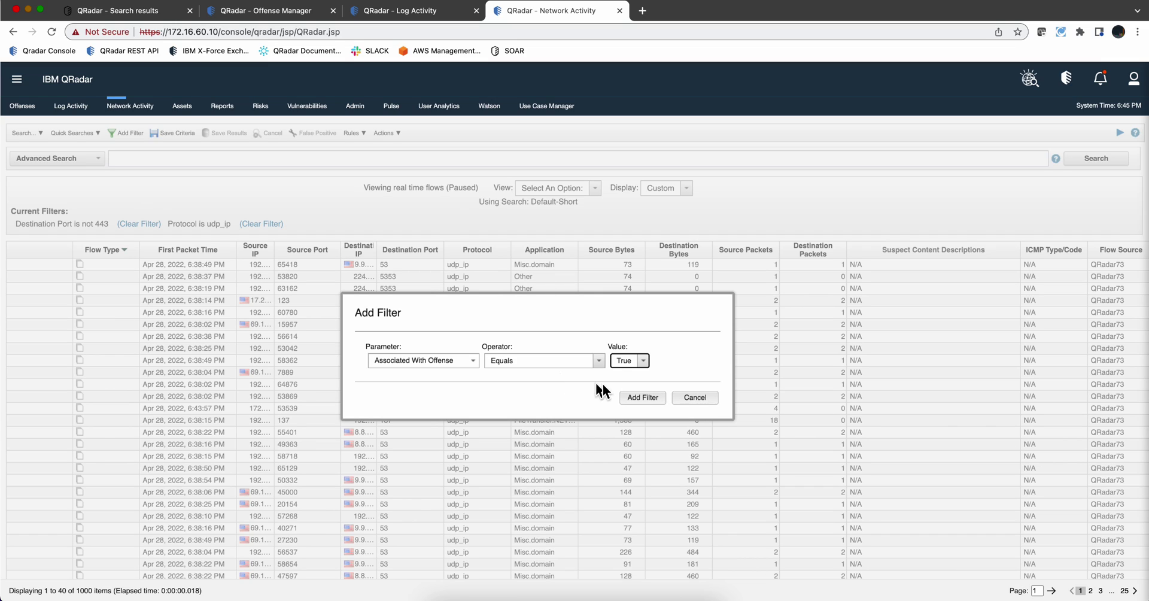
pyautogui.click(459, 361)
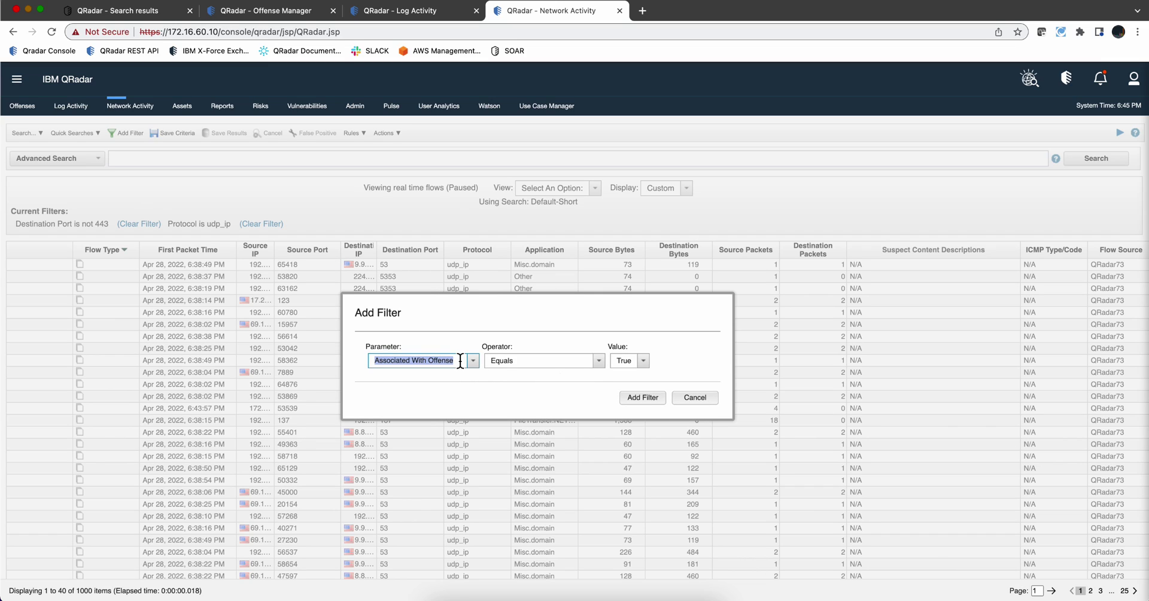
pyautogui.click(702, 399)
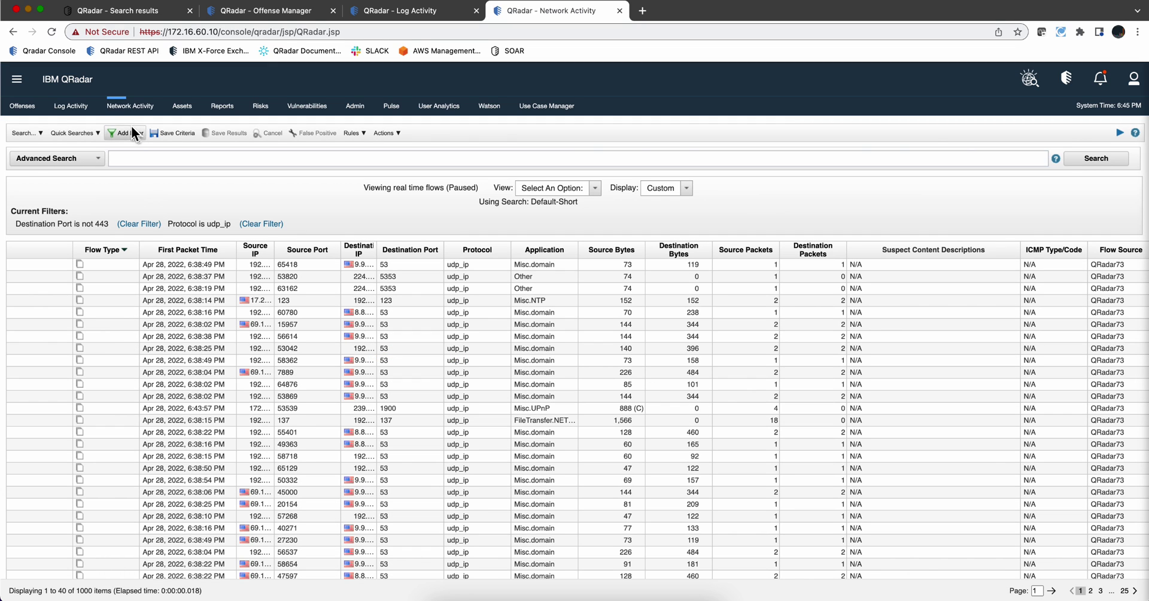
# Switch to Log Activity, pause the event stream and open the TCP_TUNNEL event's details.
pyautogui.click(422, 16)
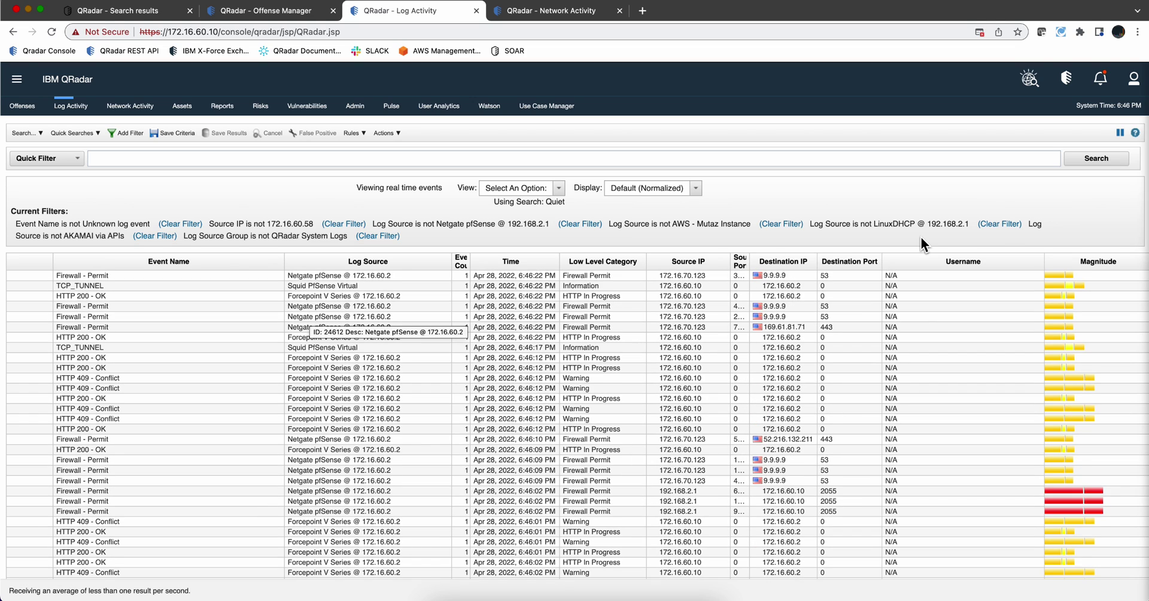
pyautogui.click(1119, 133)
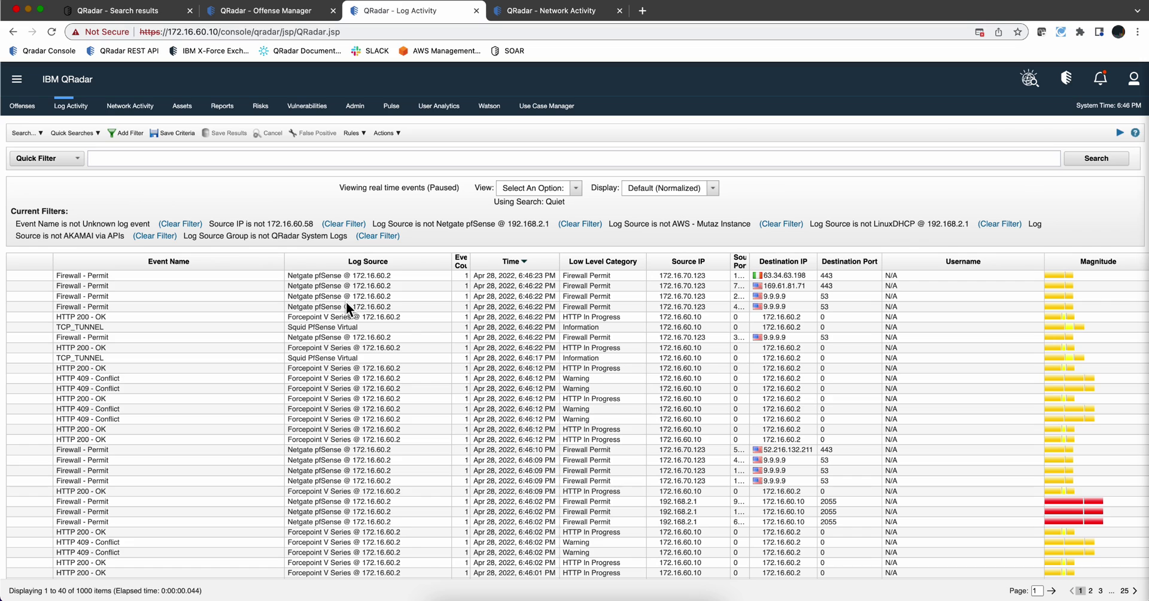
pyautogui.doubleClick(312, 328)
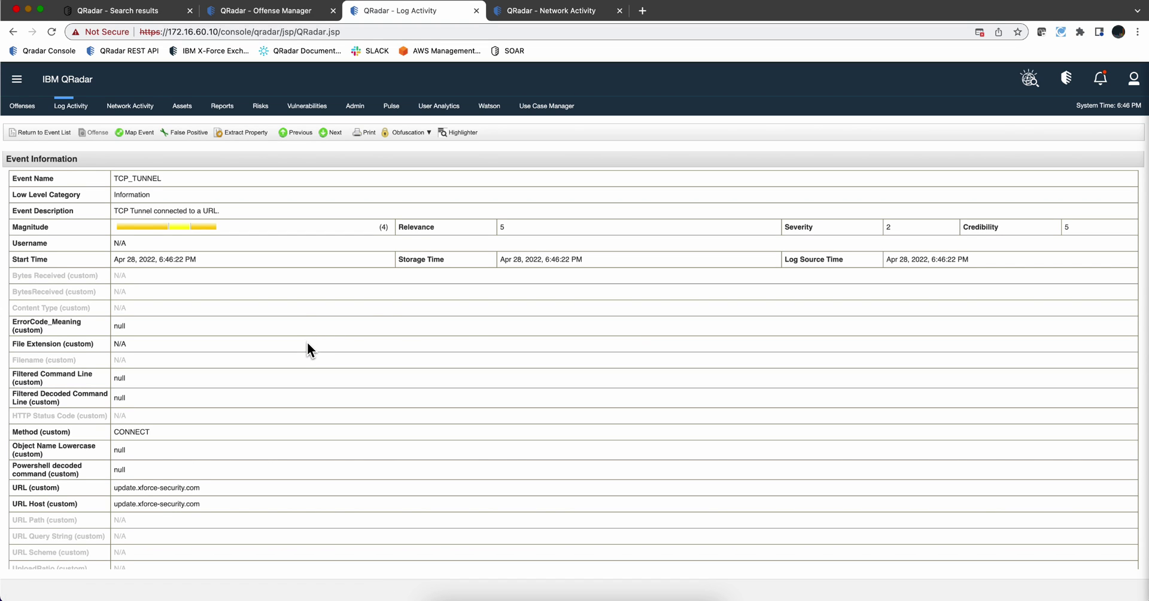
# Scroll to the payload and select its CONNECT request to update.xforce-security.com on port 443.
pyautogui.scroll(-5, 307, 343)
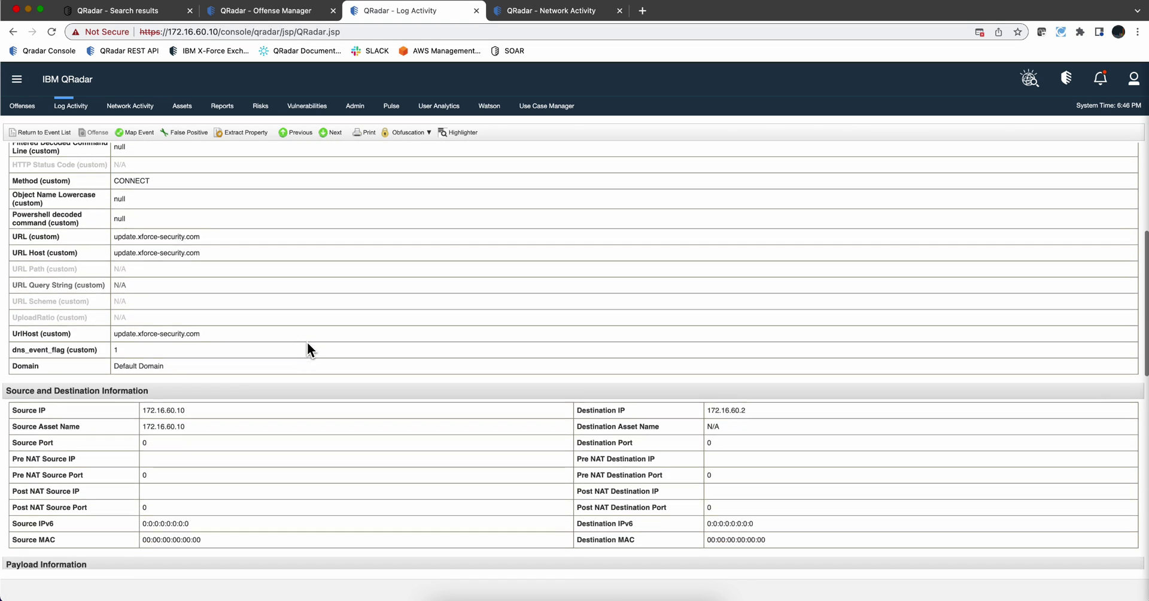
pyautogui.scroll(-4, 307, 342)
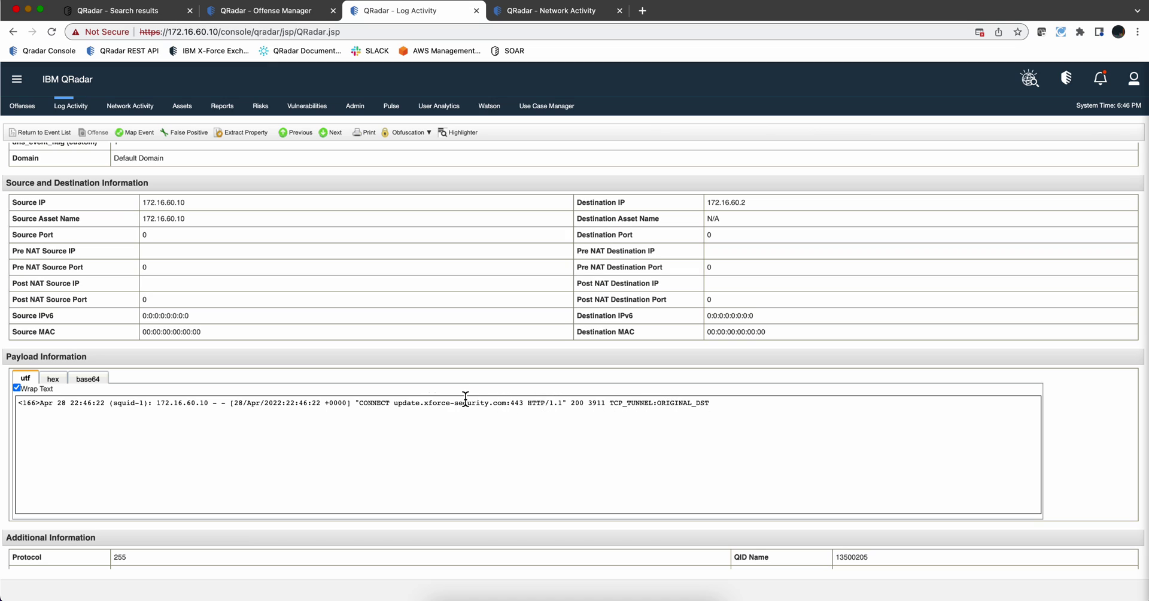
pyautogui.moveTo(389, 403); pyautogui.dragTo(364, 404)
pyautogui.scroll(15, 378, 412)
pyautogui.scroll(-10, 378, 413)
pyautogui.scroll(-1, 378, 413)
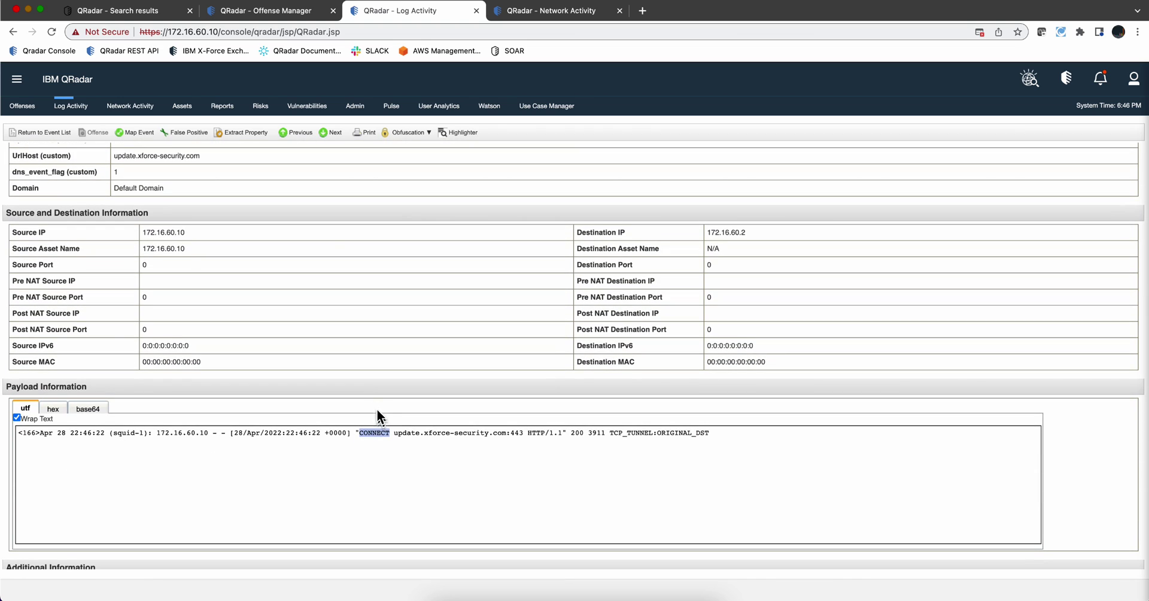
pyautogui.scroll(10, 220, 212)
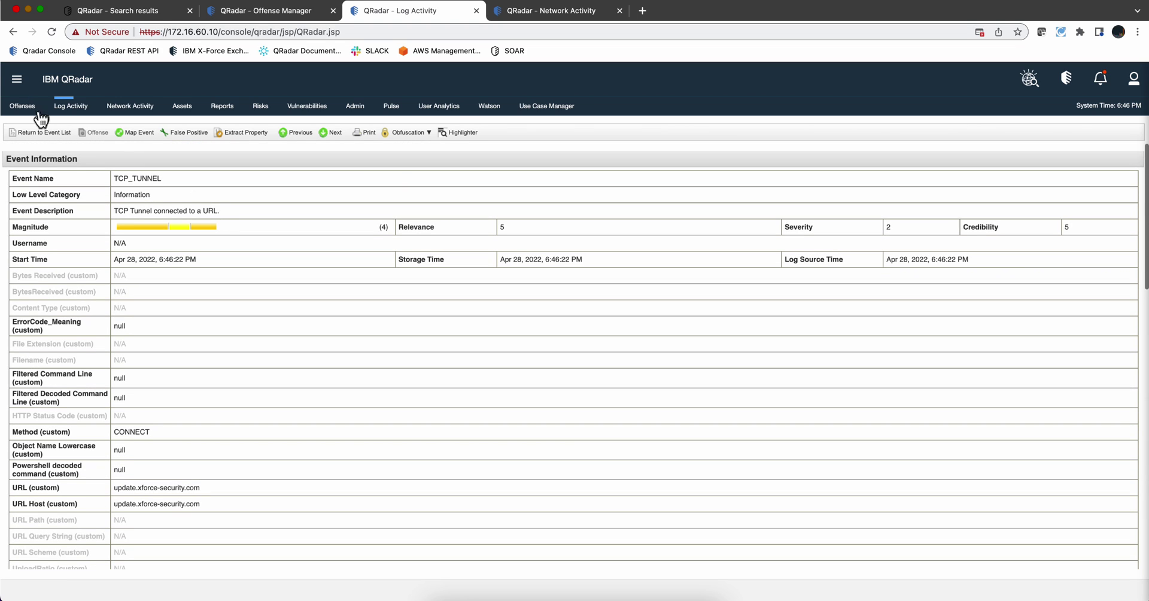
# Return to the event list and add a 'Payload Contains is CONNECT' filter to the search.
pyautogui.click(45, 134)
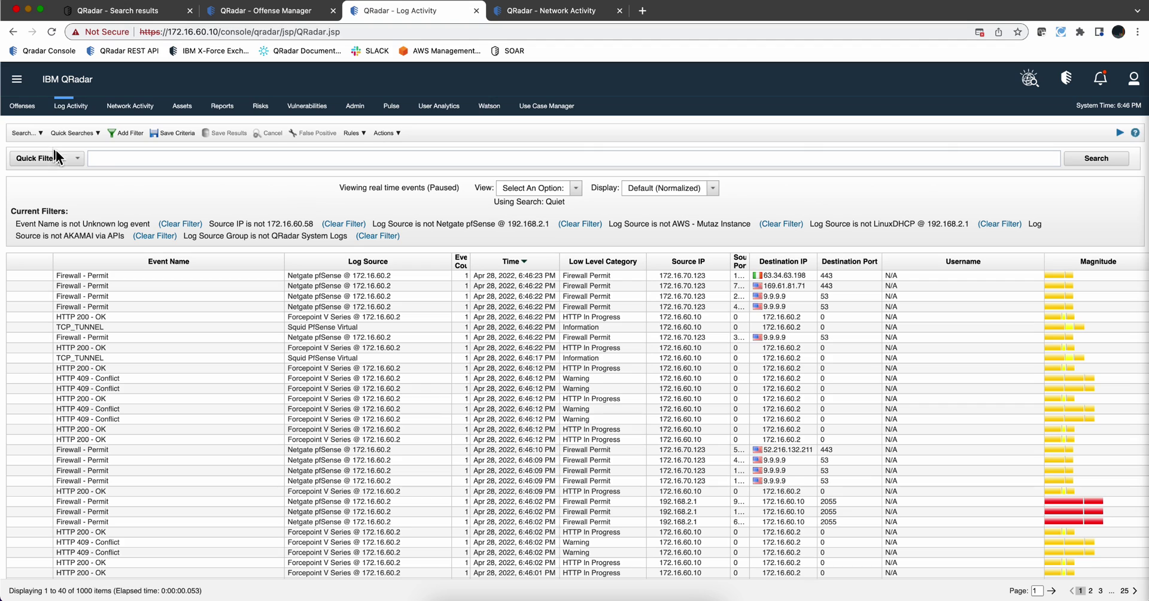
pyautogui.click(133, 132)
pyautogui.click(368, 361)
pyautogui.write('pay')
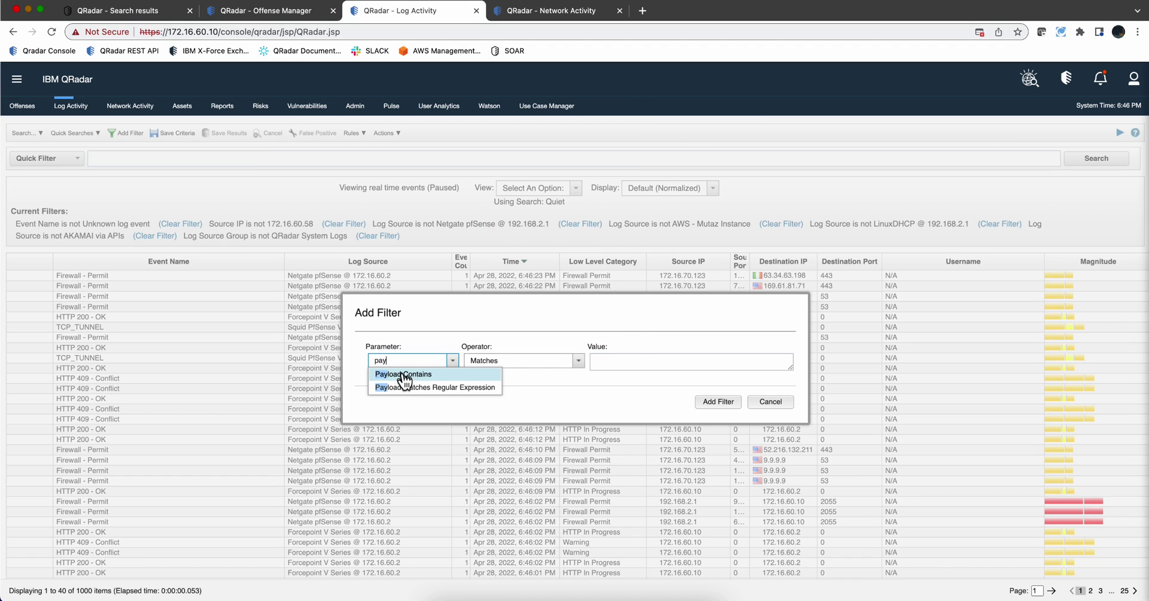
pyautogui.click(404, 374)
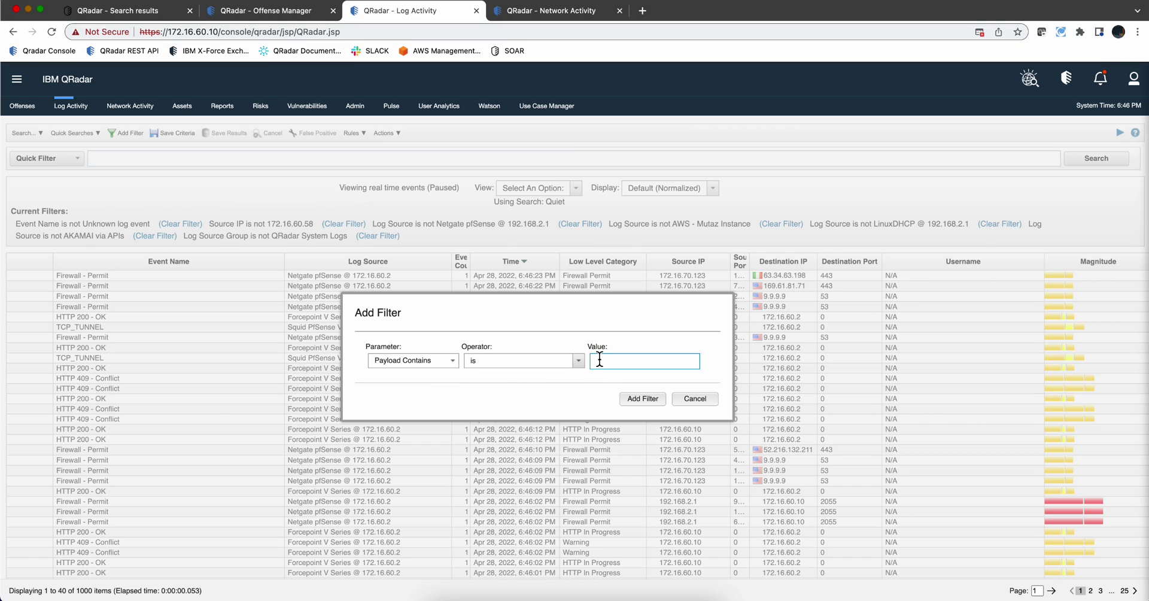
pyautogui.write('CONNECT')
pyautogui.click(576, 362)
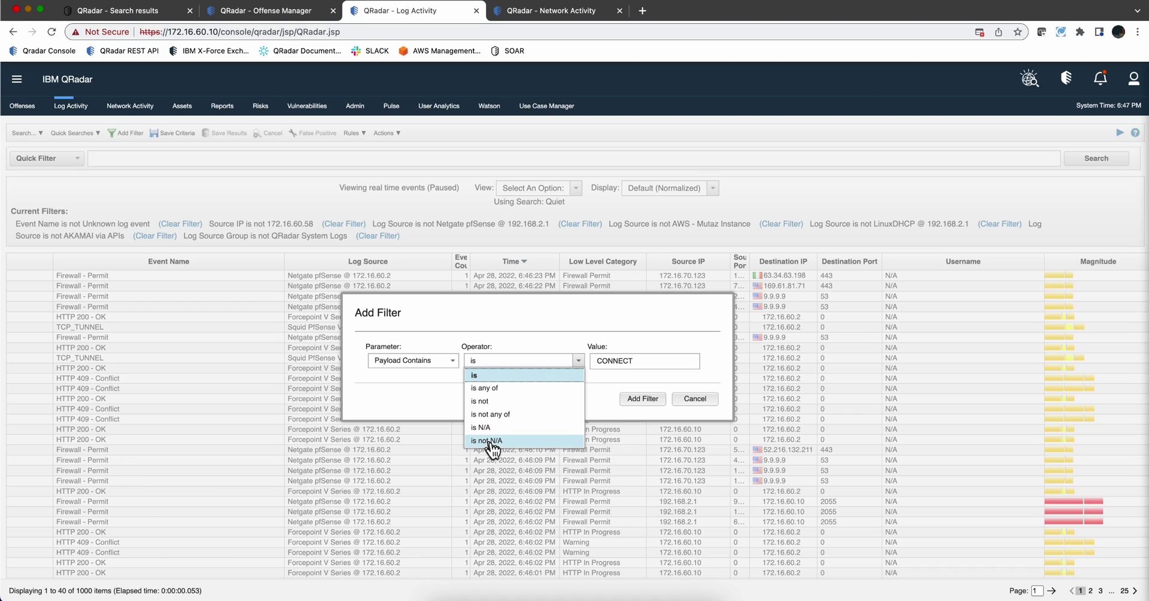
pyautogui.click(637, 380)
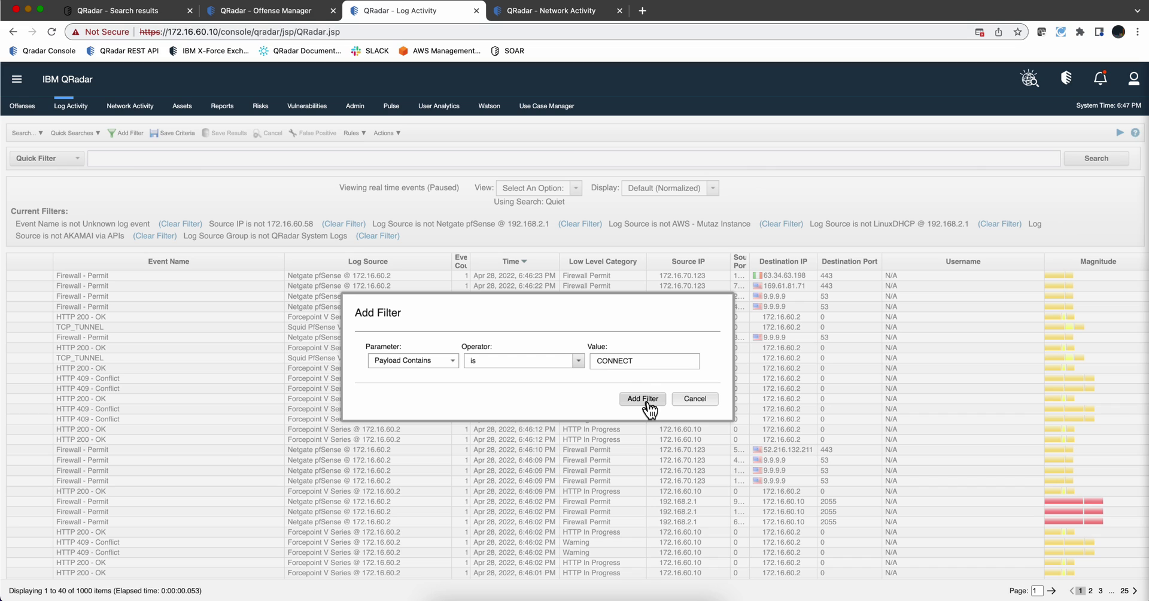
pyautogui.click(644, 399)
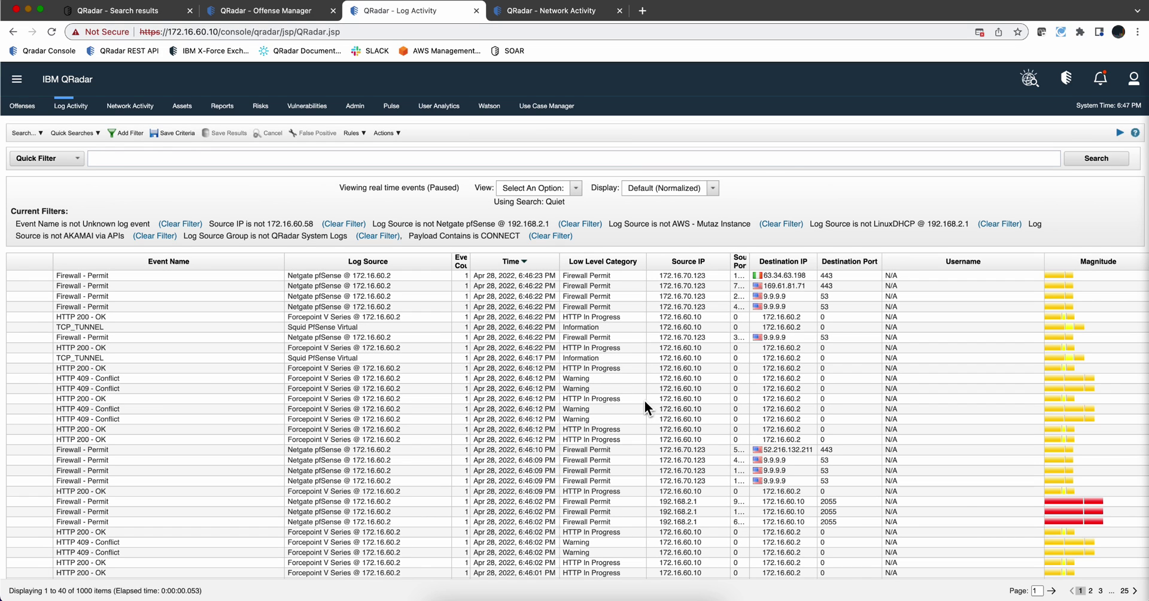
pyautogui.click(577, 189)
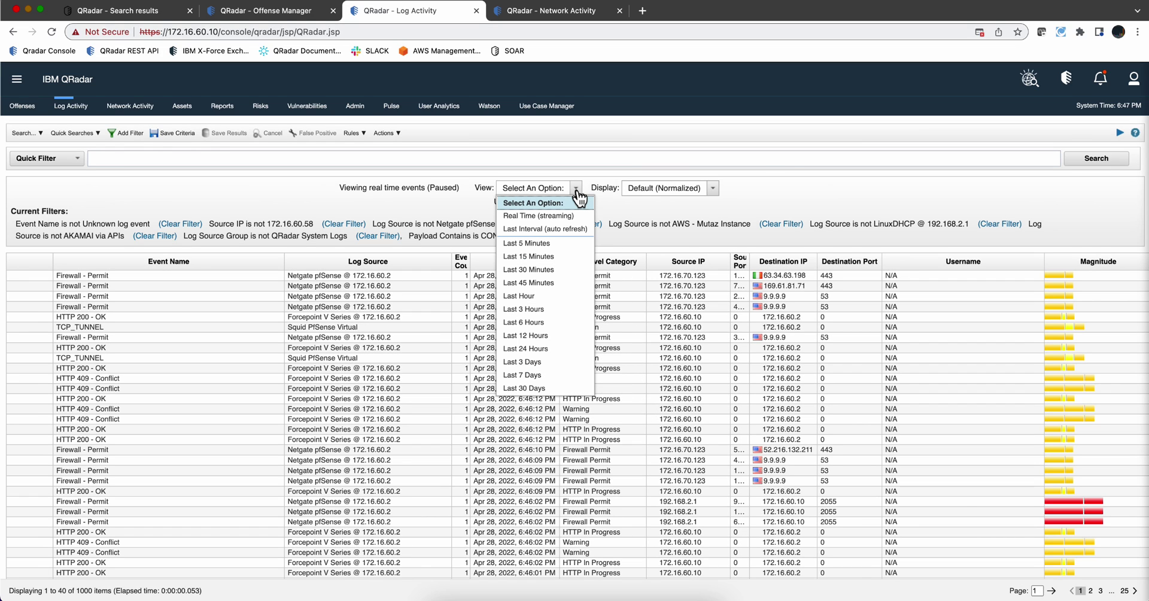
# View the last 30 minutes and inspect an HTTP 409 - Conflict event's CONNECT payload to sqs.eu-west-1.amazonaws.com.
pyautogui.click(554, 268)
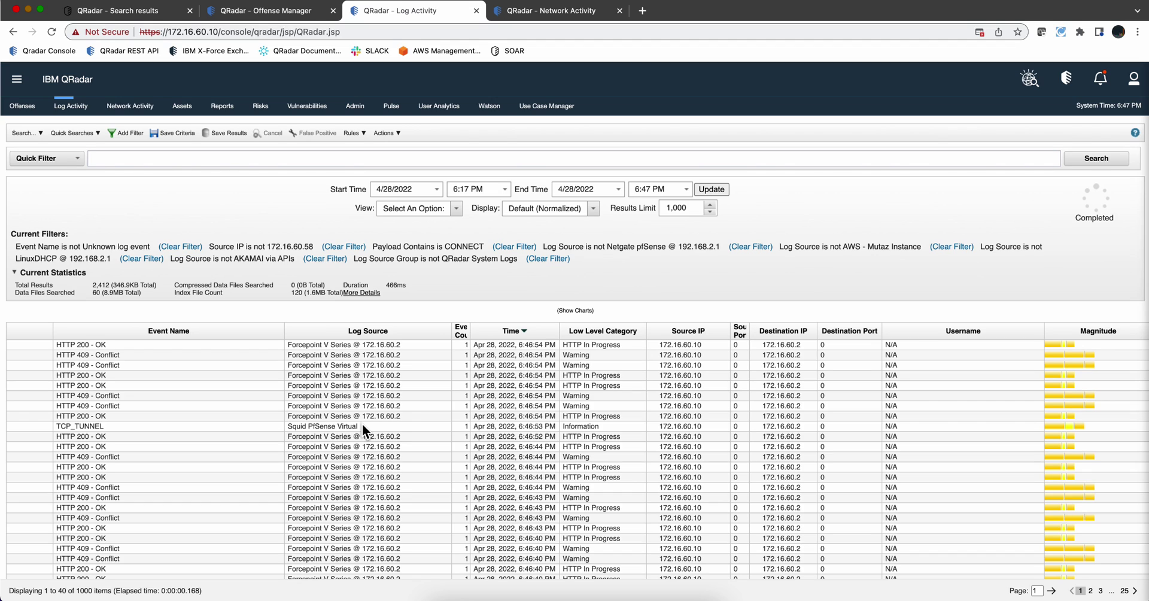
pyautogui.doubleClick(314, 407)
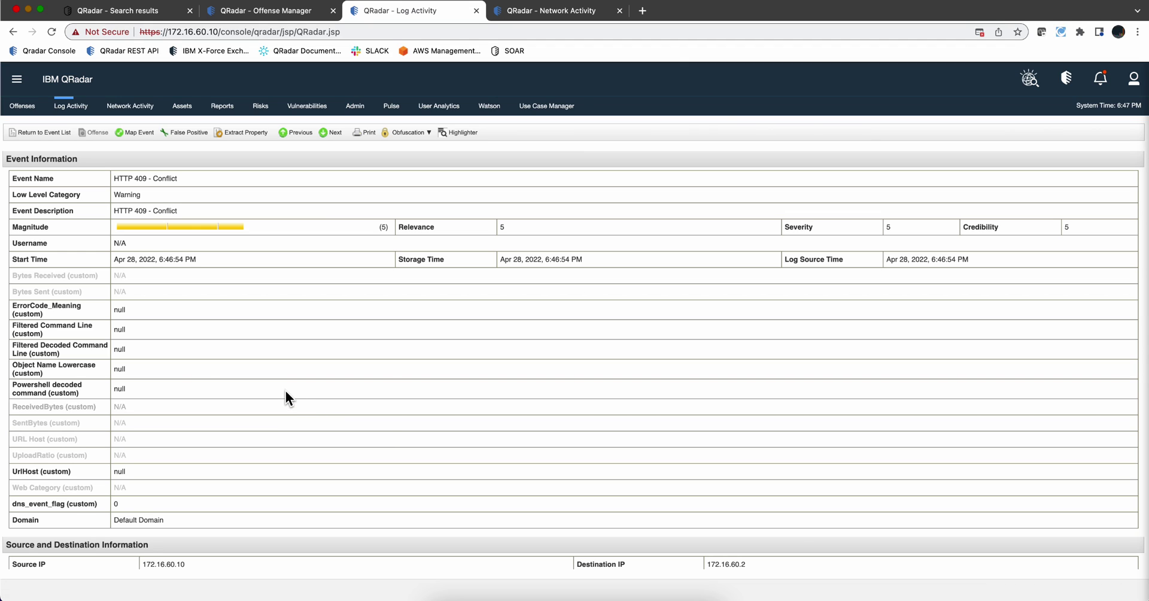
pyautogui.scroll(-6, 287, 392)
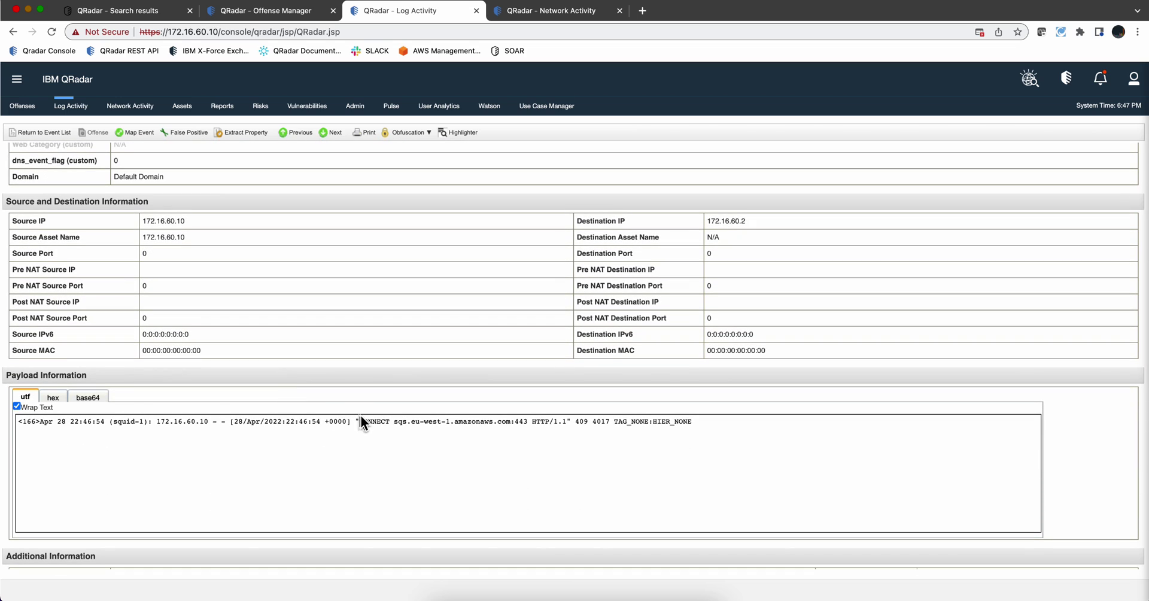
pyautogui.click(27, 134)
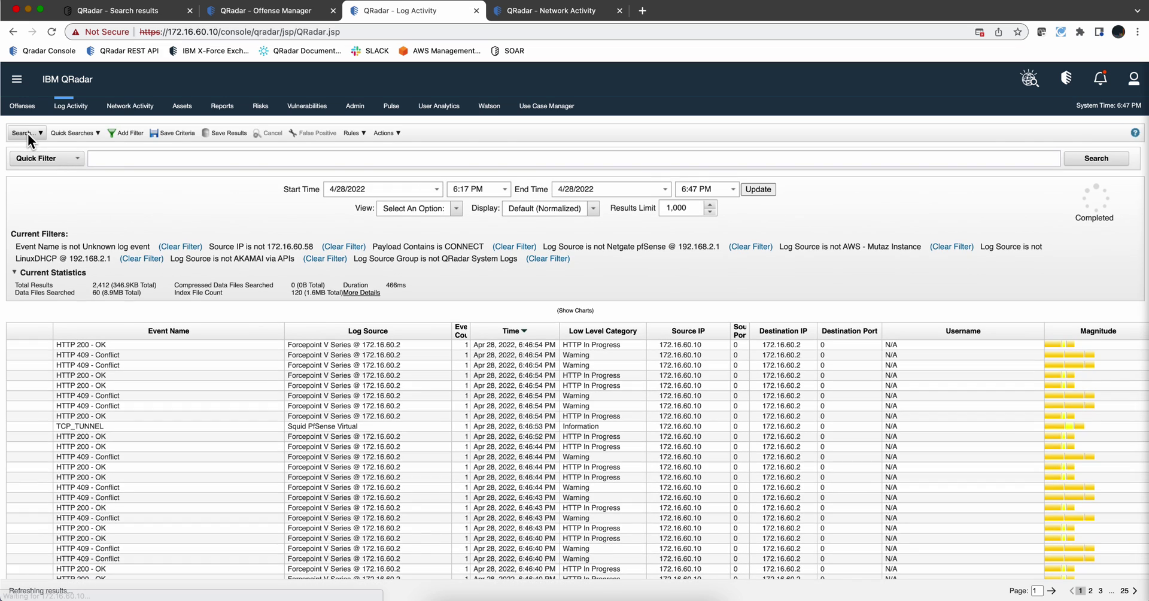
pyautogui.press('super+Tab')
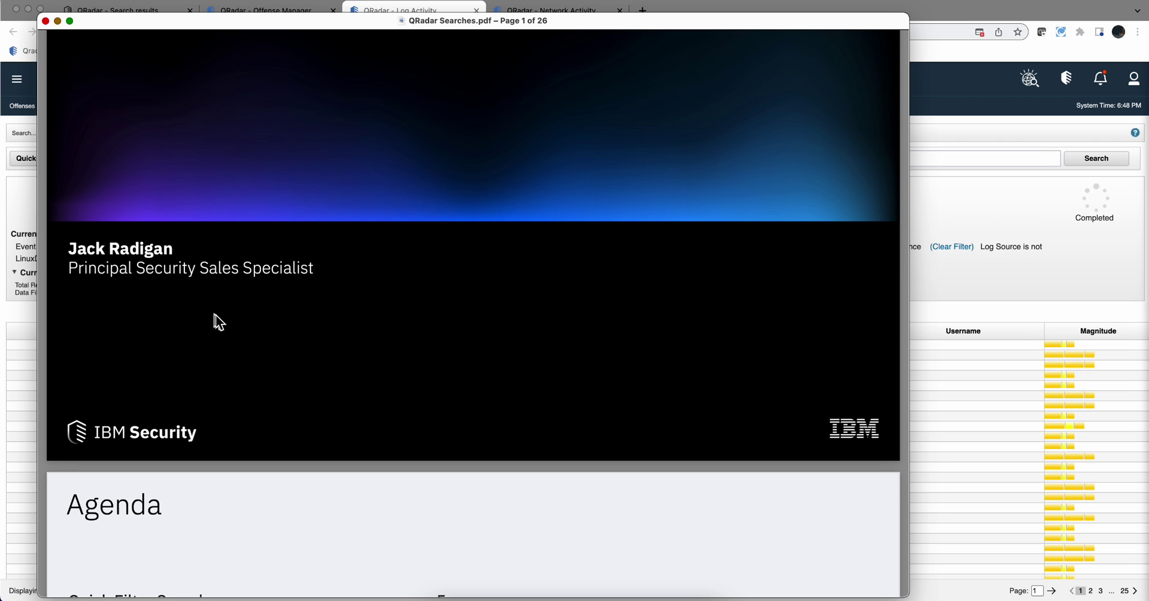
pyautogui.scroll(-10, 335, 471)
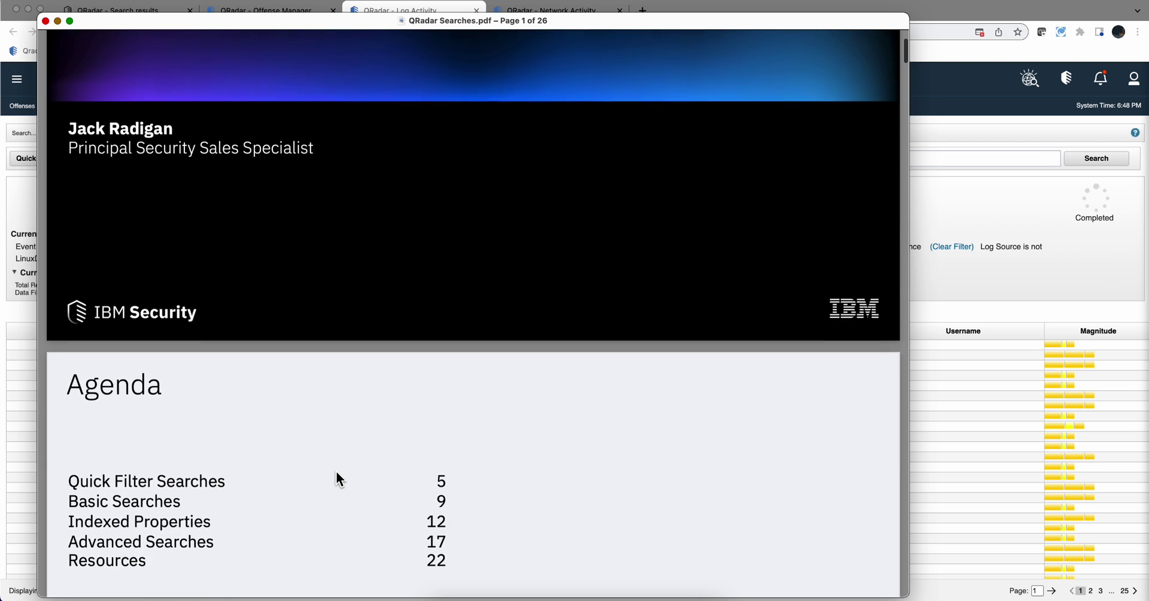
pyautogui.scroll(-3, 336, 471)
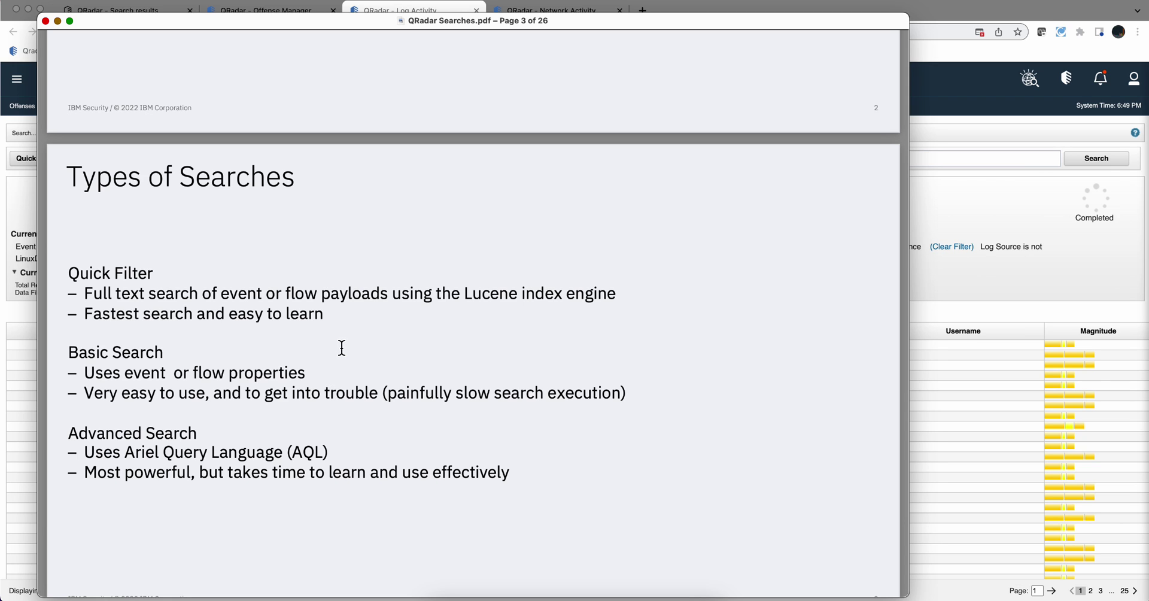
pyautogui.scroll(-4, 342, 348)
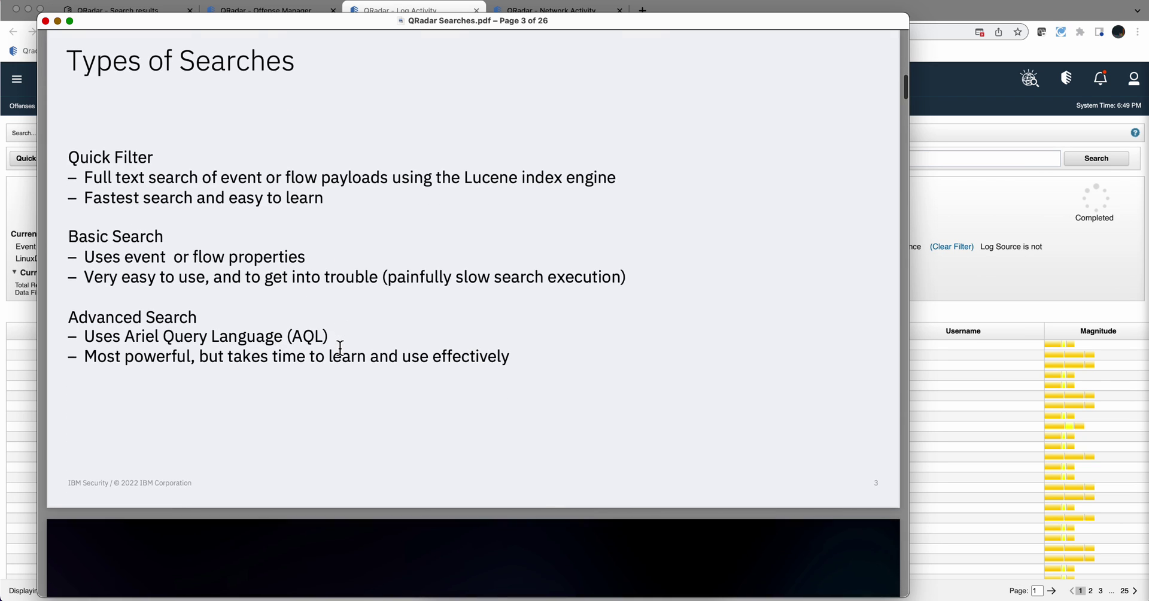
pyautogui.scroll(-20, 340, 348)
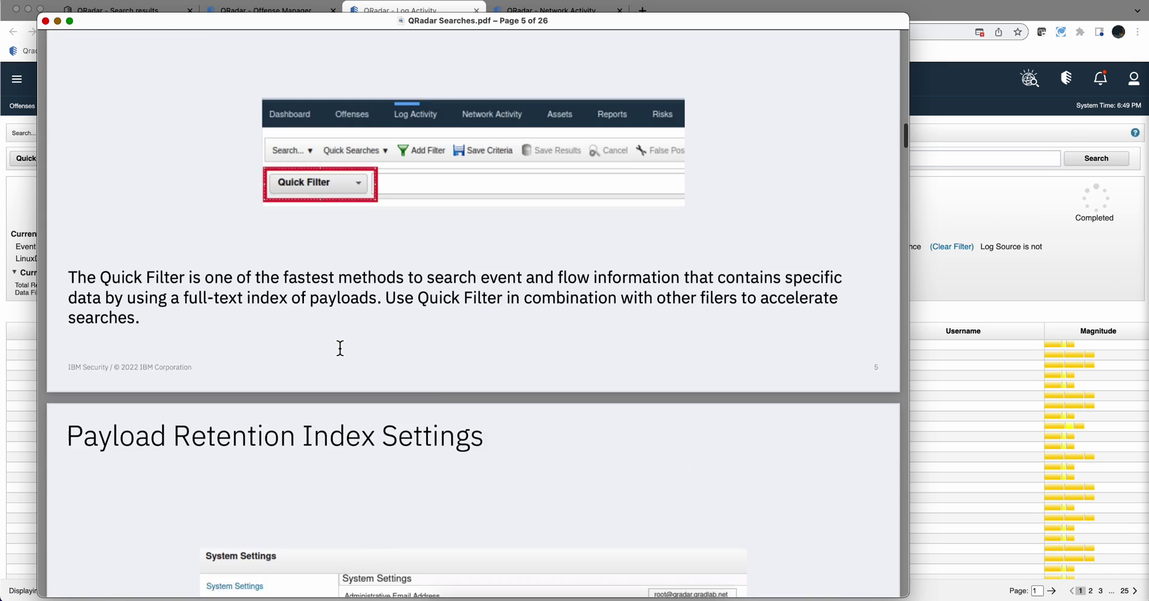
pyautogui.scroll(-20, 340, 348)
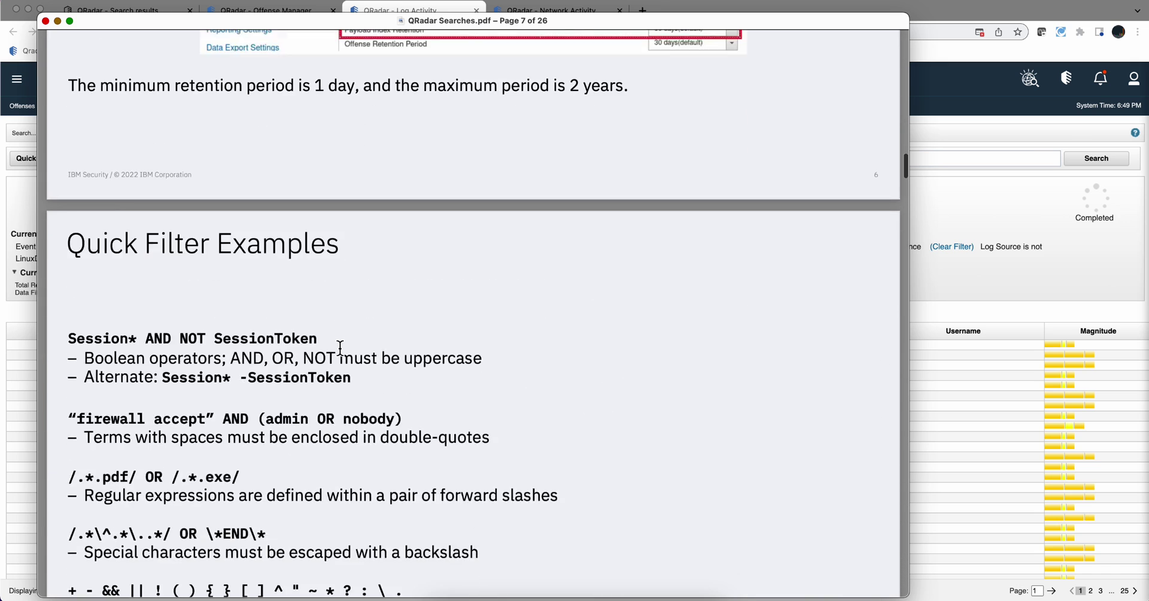
pyautogui.scroll(-20, 340, 347)
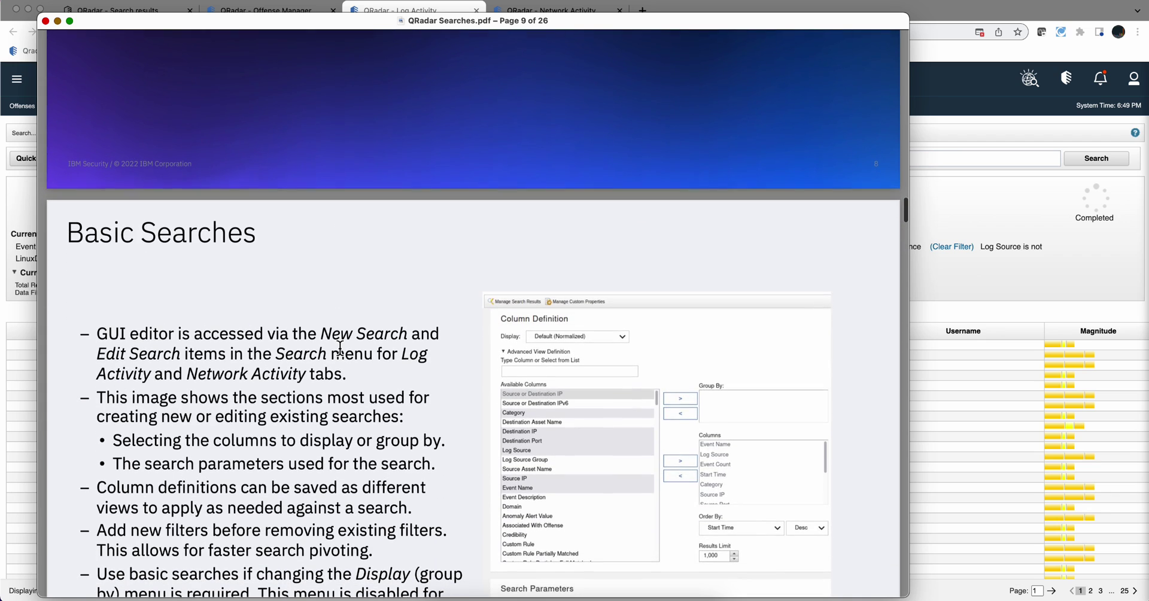
pyautogui.scroll(-5, 340, 347)
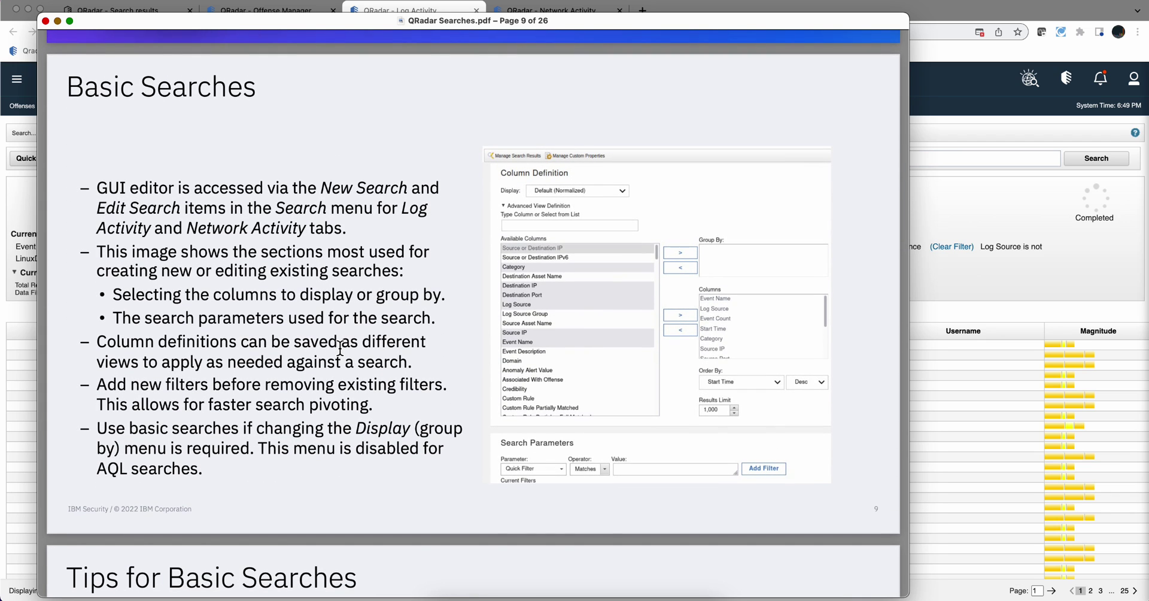
pyautogui.press('super+Tab')
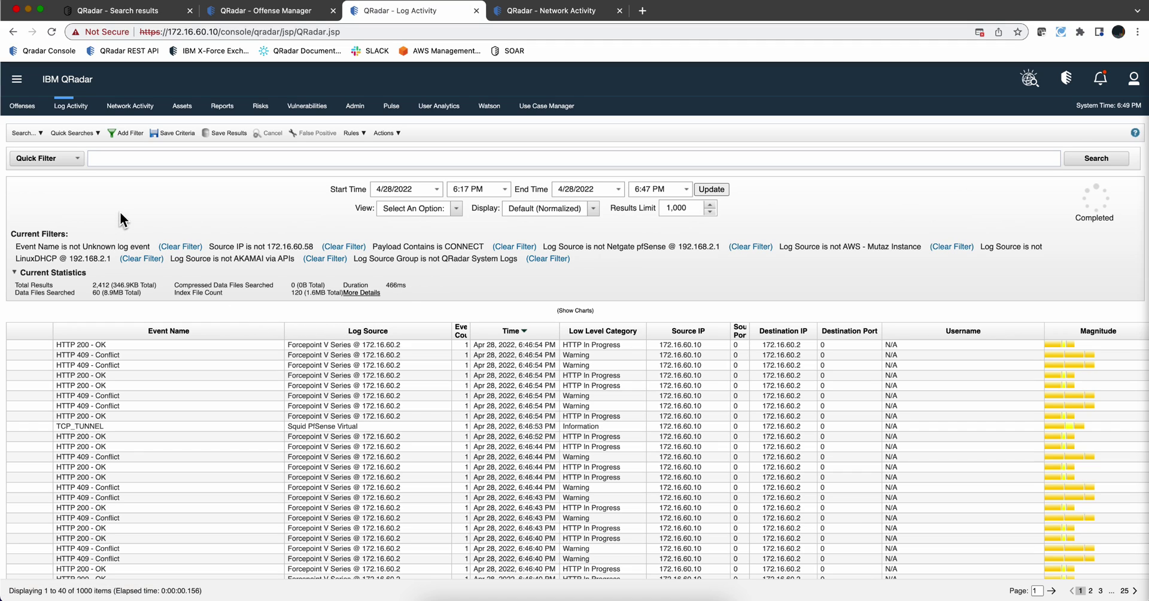
# Start a new filter and browse the list of available filter parameters.
pyautogui.click(126, 133)
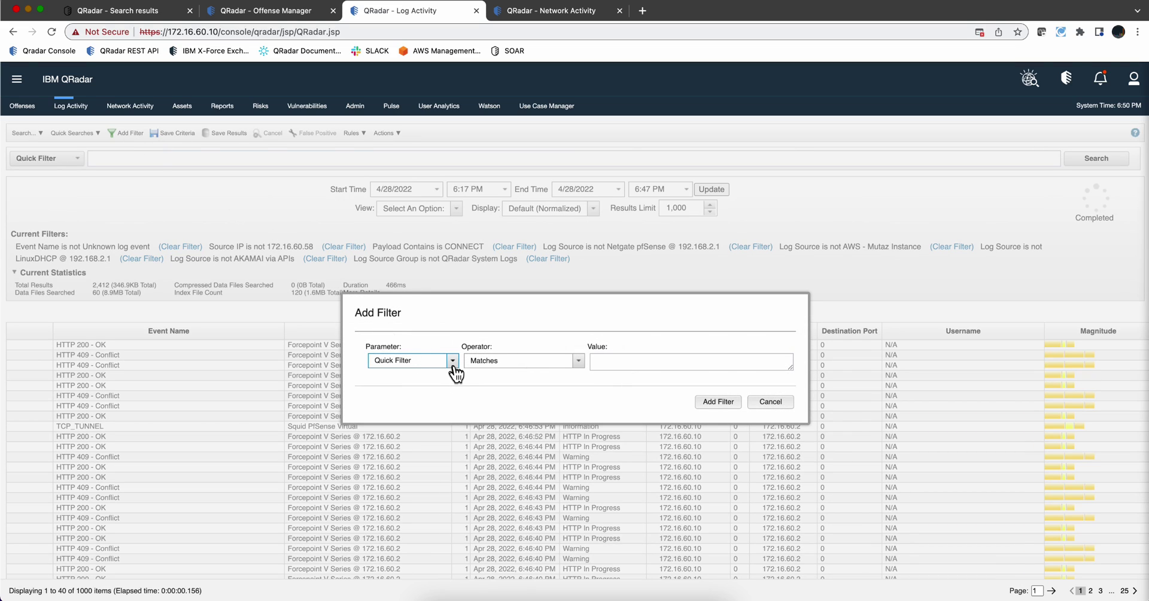
pyautogui.click(453, 360)
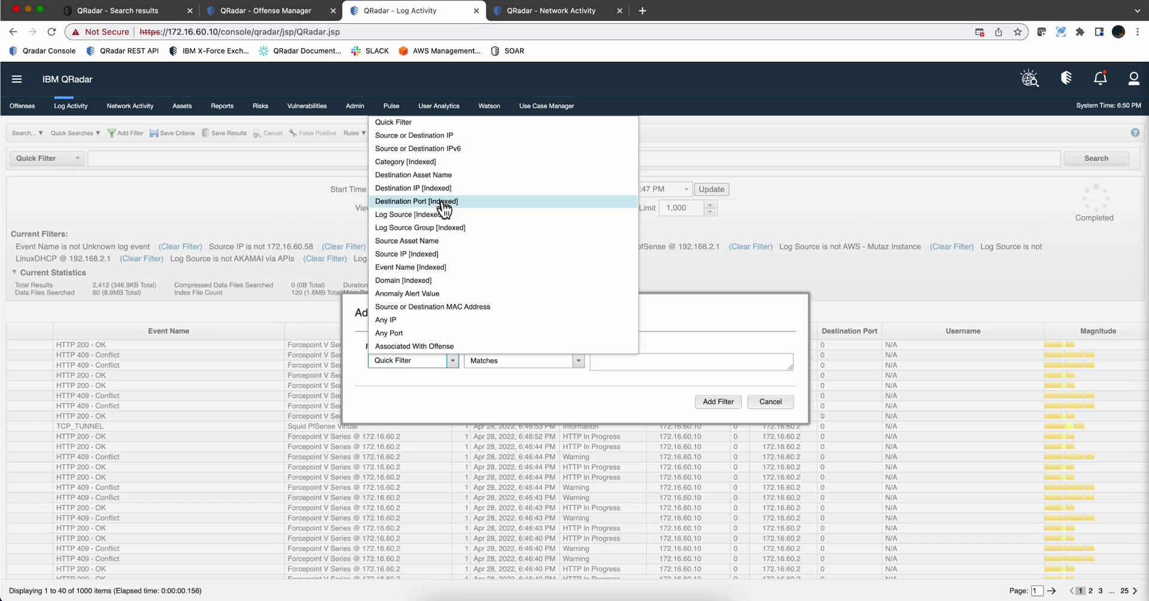
pyautogui.scroll(-10, 447, 284)
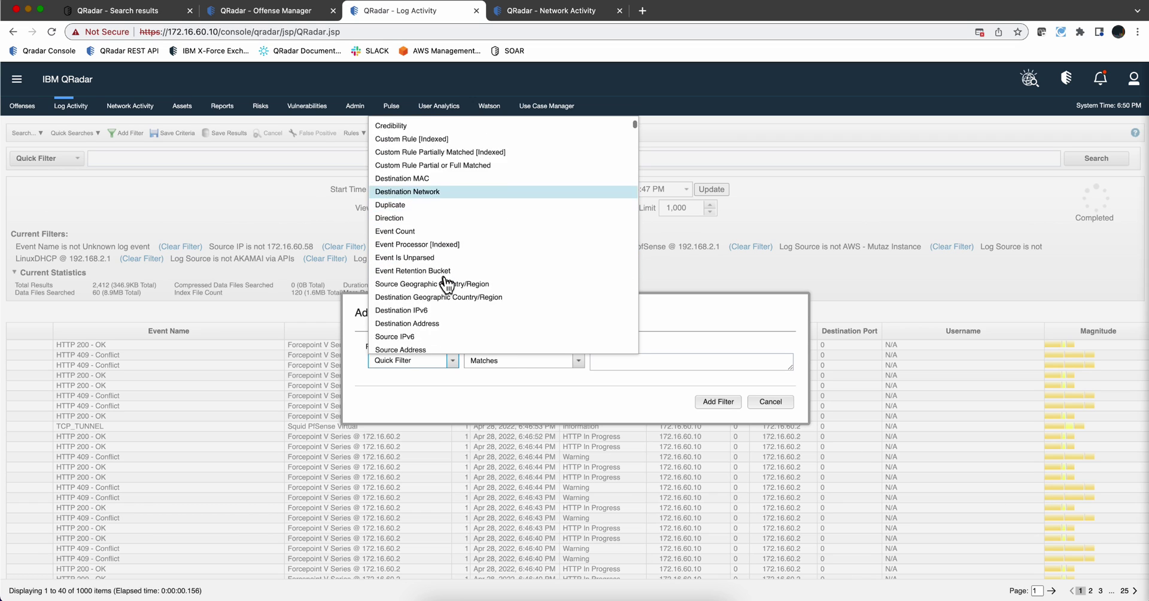
pyautogui.scroll(-15, 447, 284)
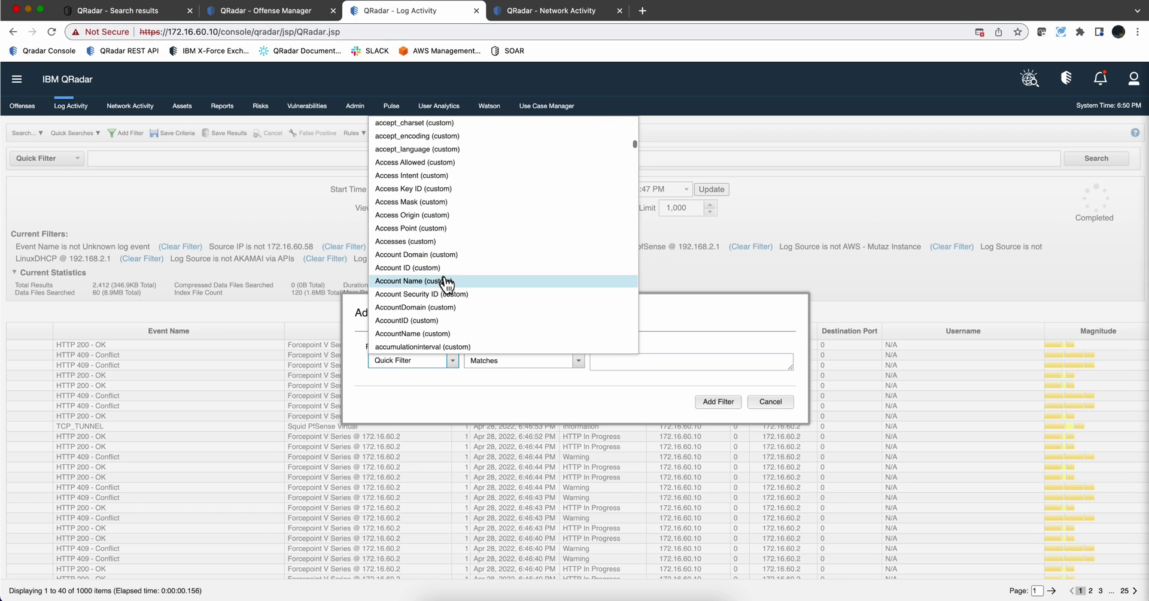
pyautogui.scroll(8, 444, 278)
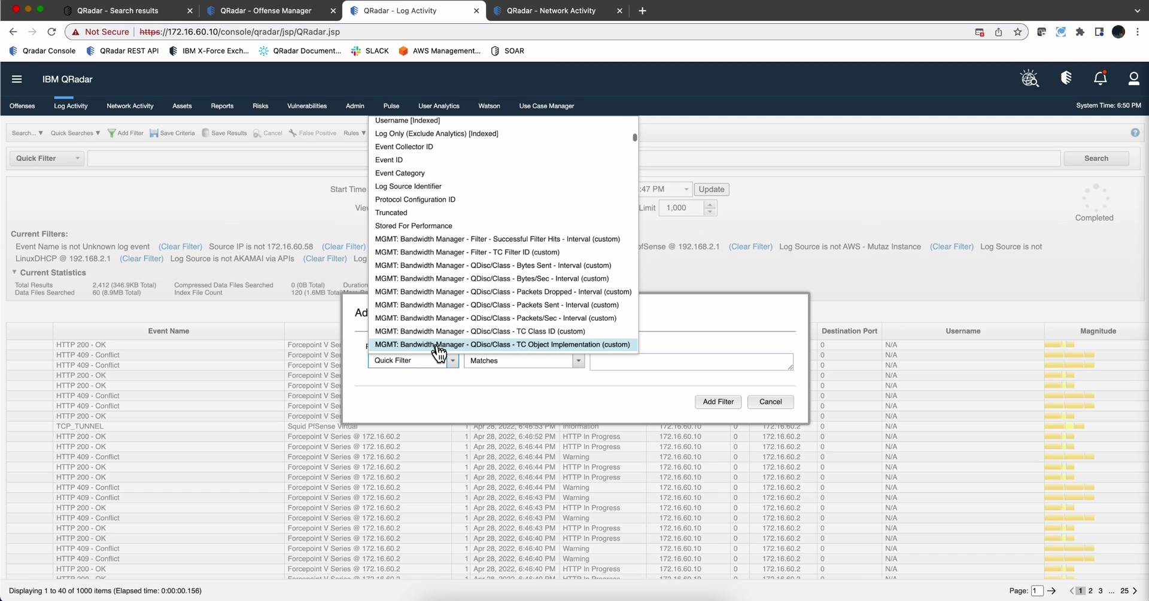
# Replace the parameter text with 'payload', then cancel without adding the filter.
pyautogui.moveTo(428, 361); pyautogui.dragTo(350, 363)
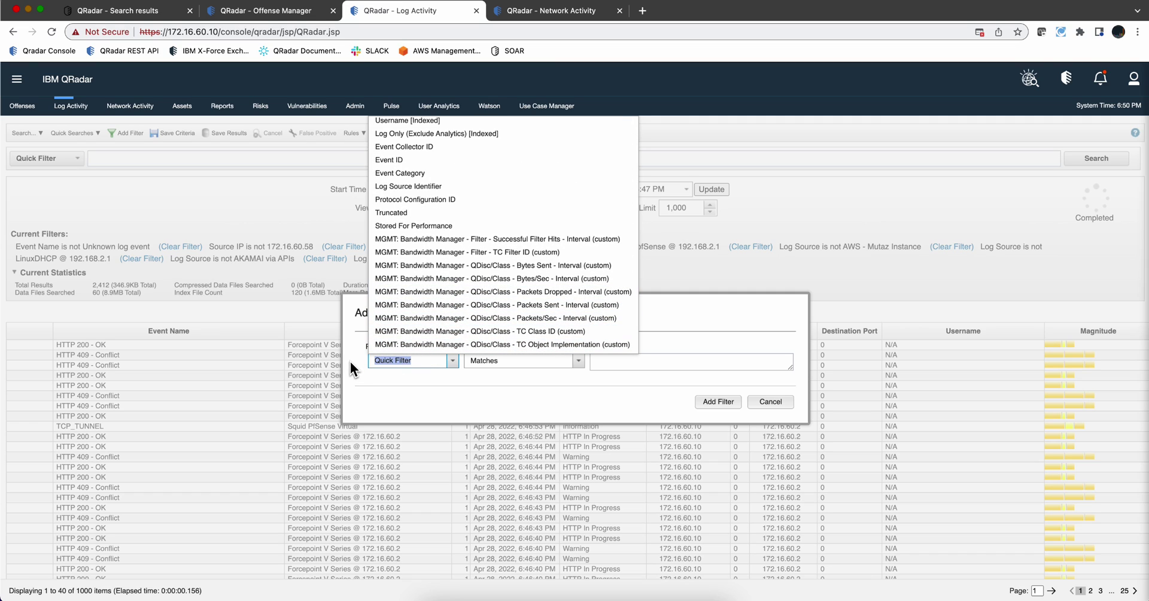
pyautogui.write('p')
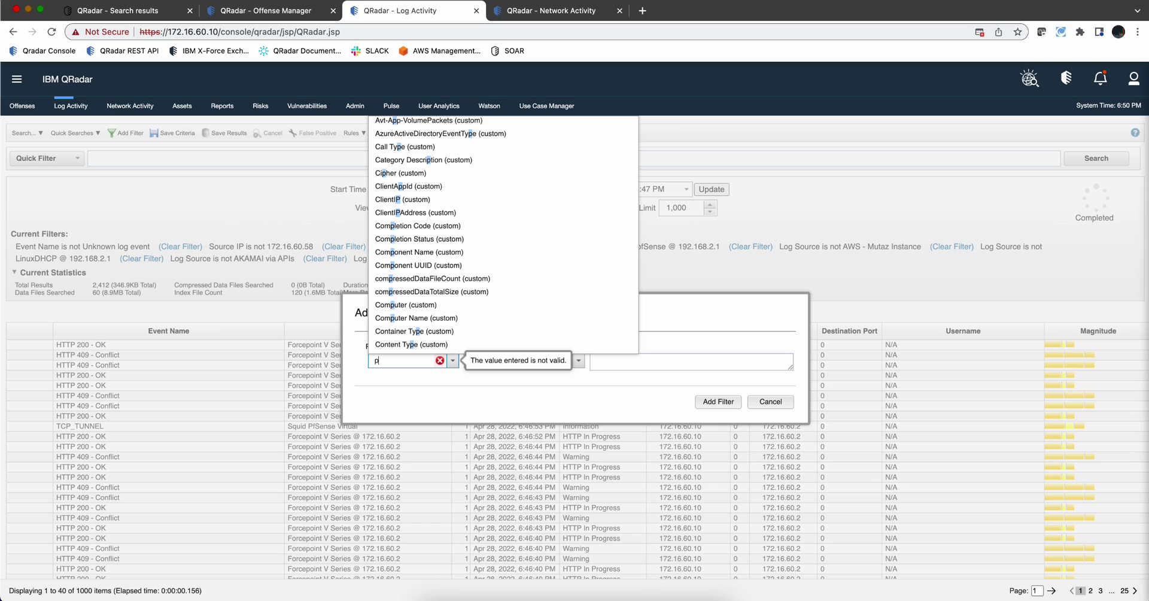
pyautogui.write('at')
pyautogui.click(350, 364)
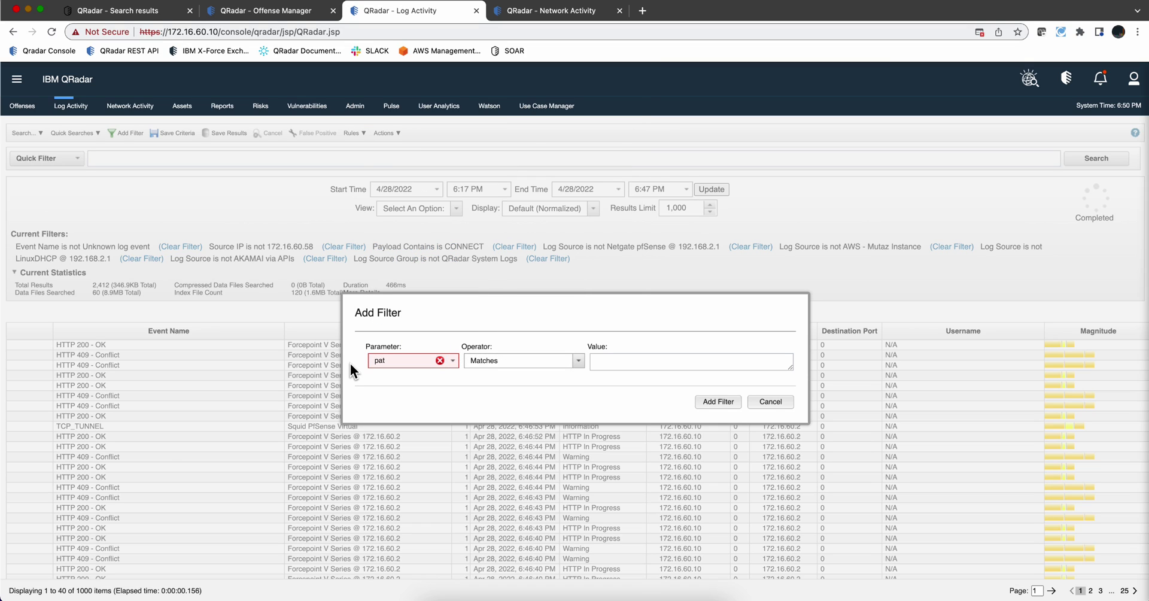
pyautogui.doubleClick(389, 358)
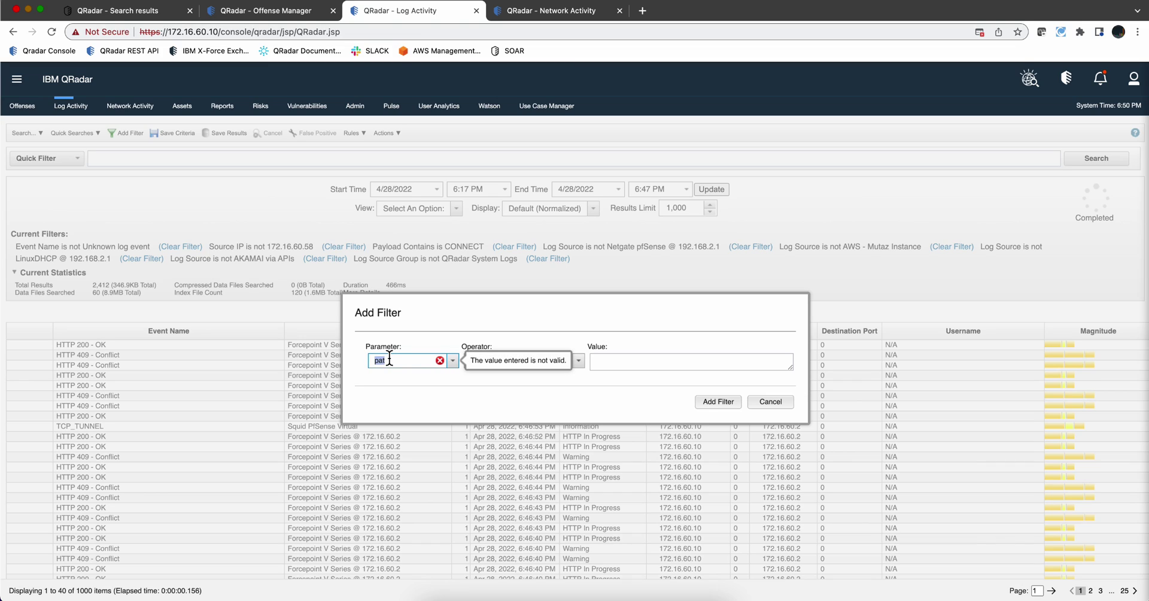
pyautogui.write('payload')
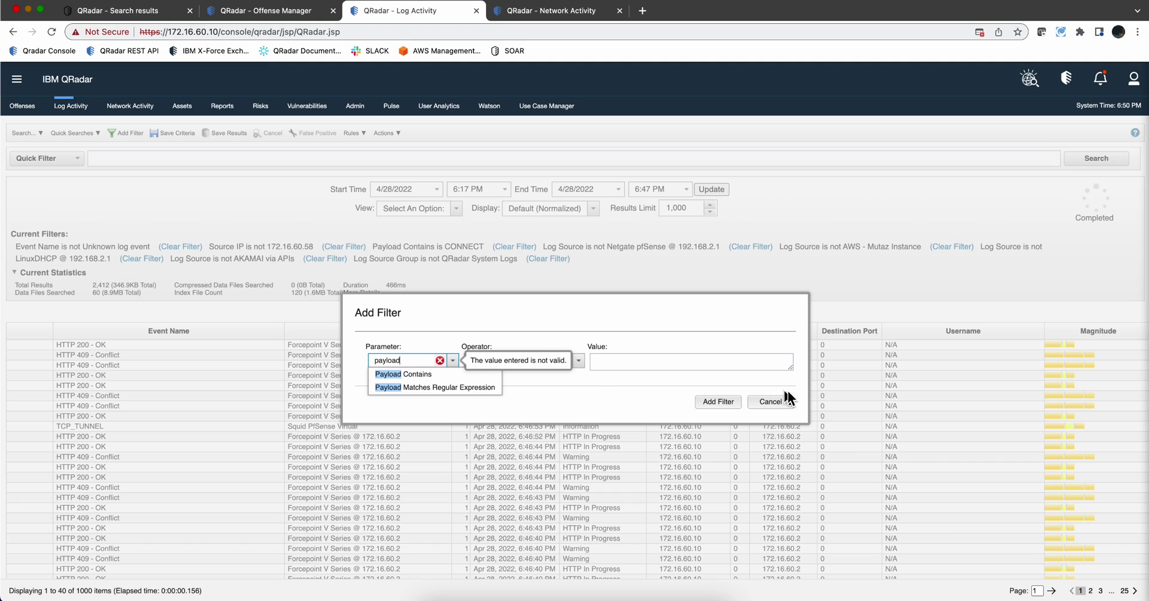
pyautogui.click(770, 401)
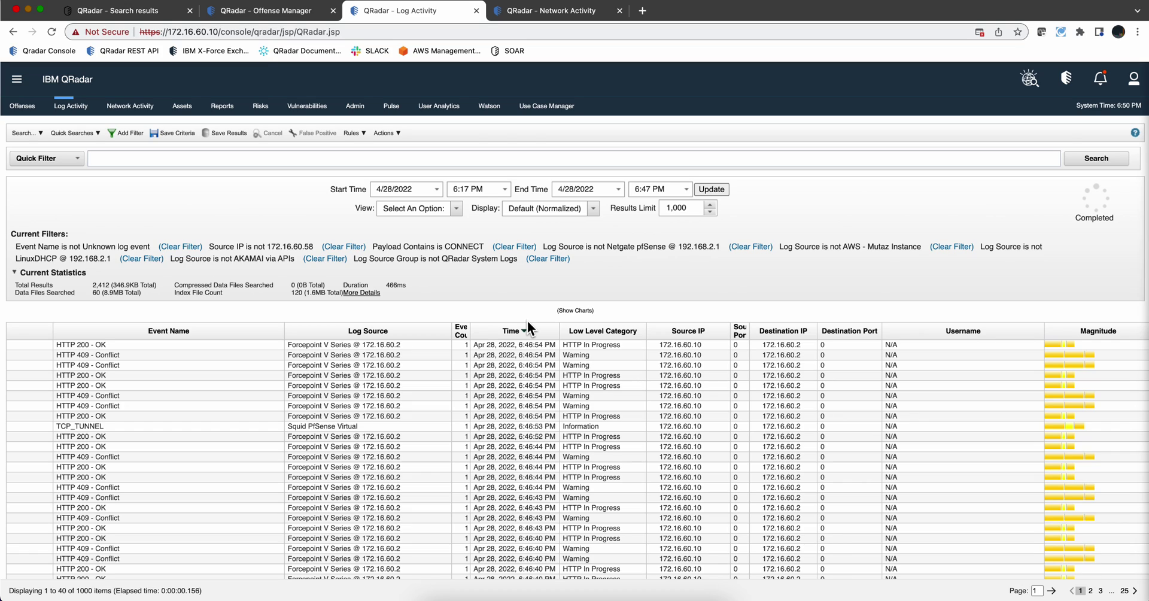
pyautogui.click(19, 274)
pyautogui.click(19, 276)
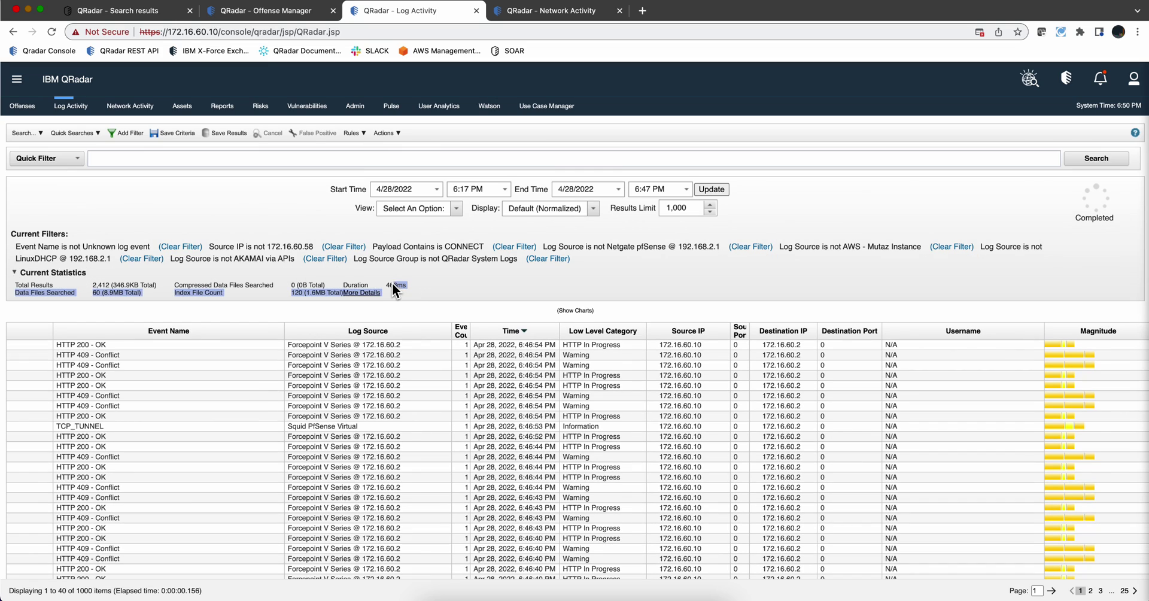
pyautogui.click(412, 292)
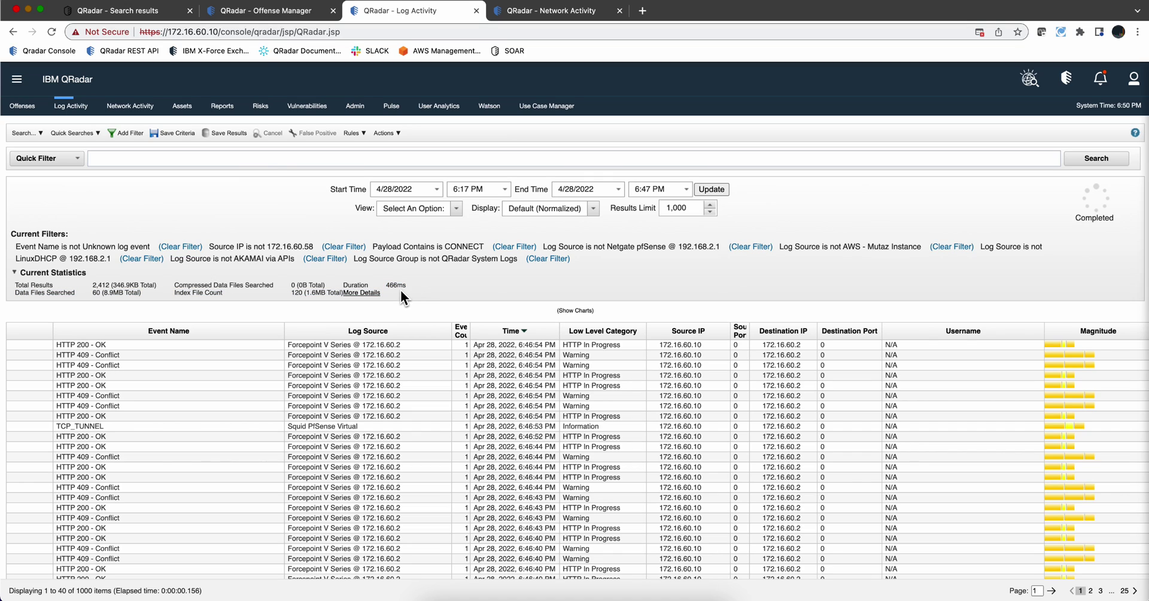
# Open Add Filter, enter 'payload', and close the form unchanged.
pyautogui.click(129, 133)
pyautogui.write('payload')
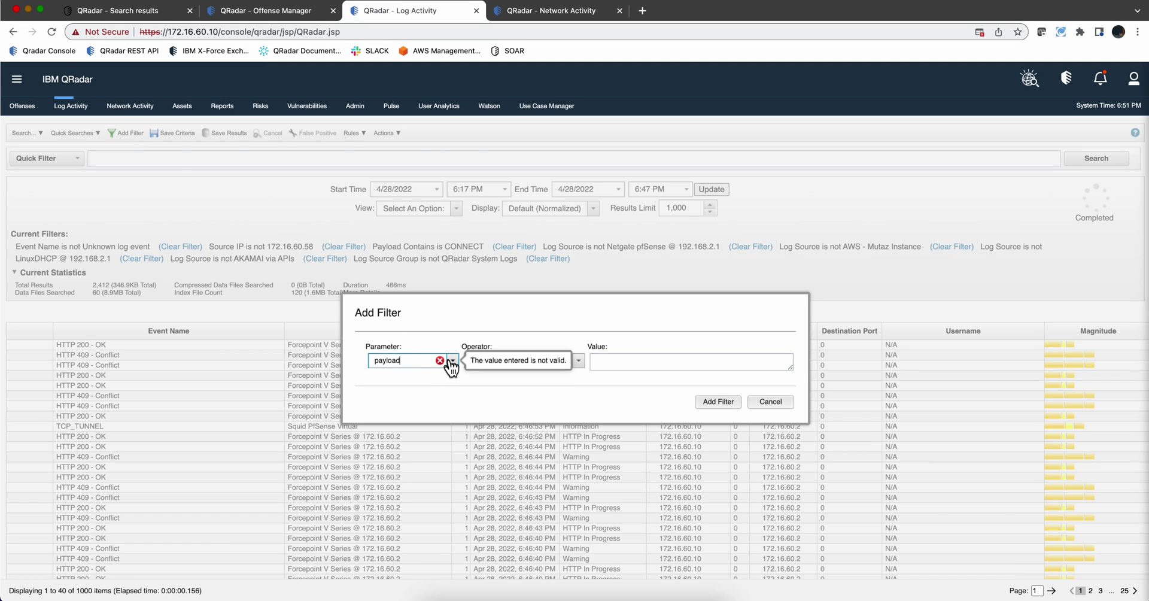
pyautogui.click(778, 402)
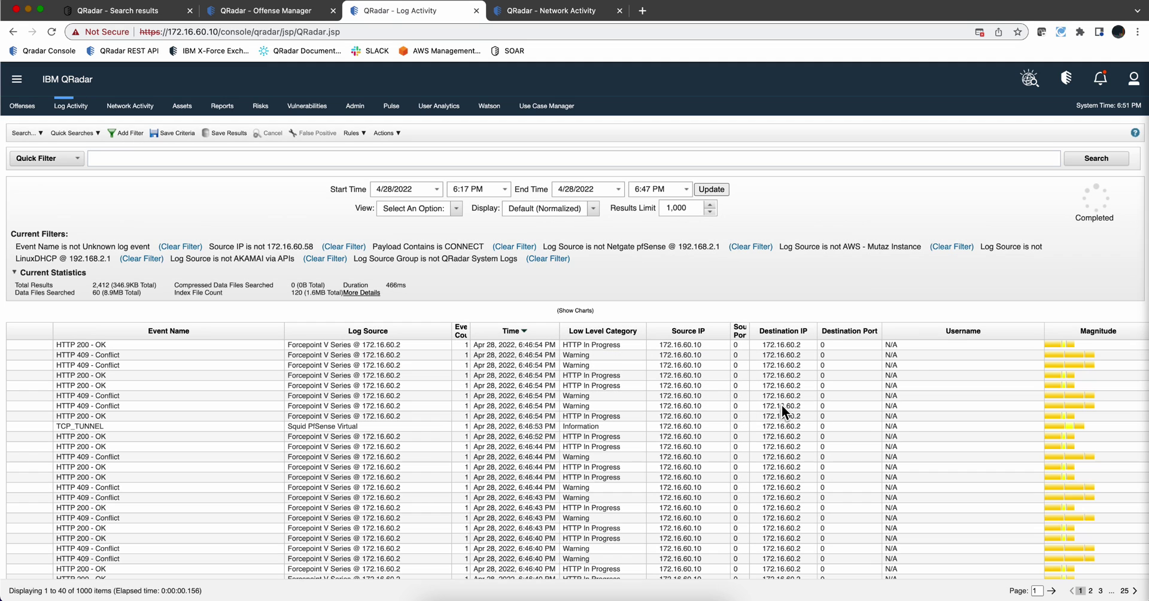
# Pick Quick Filter as the filter parameter, review its operators, then cancel.
pyautogui.click(131, 134)
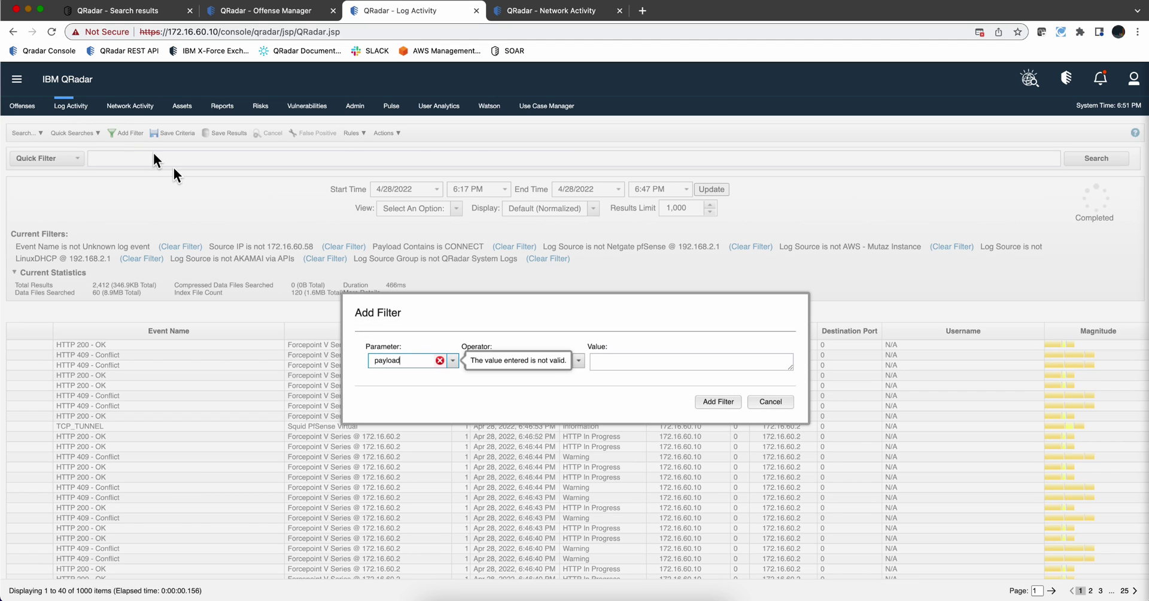
pyautogui.moveTo(416, 359); pyautogui.dragTo(331, 365)
pyautogui.write('qui')
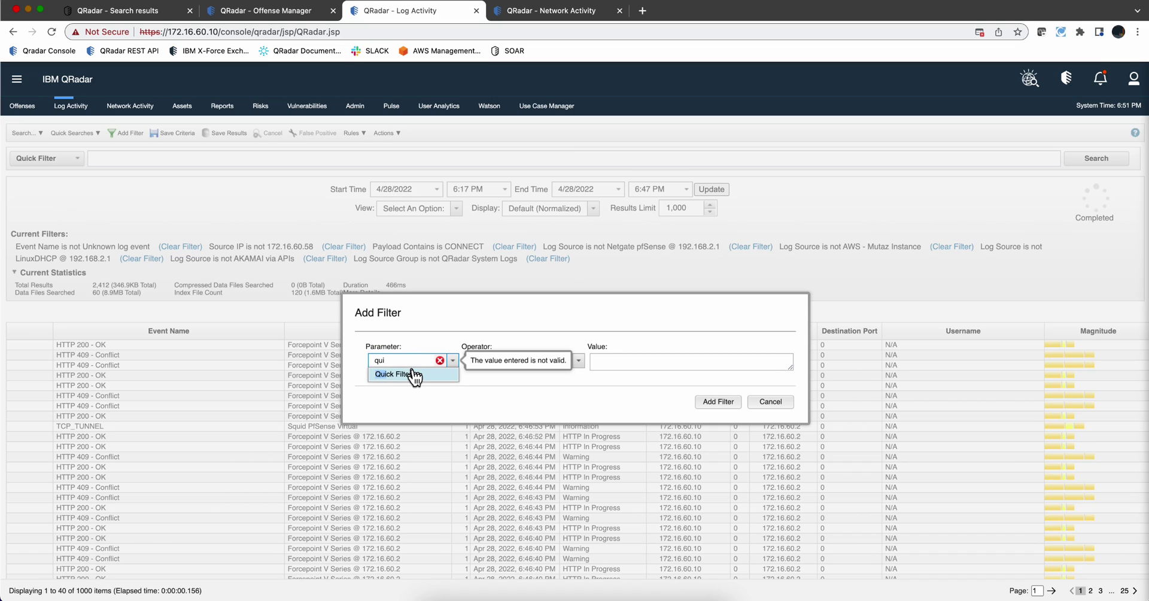
pyautogui.click(411, 375)
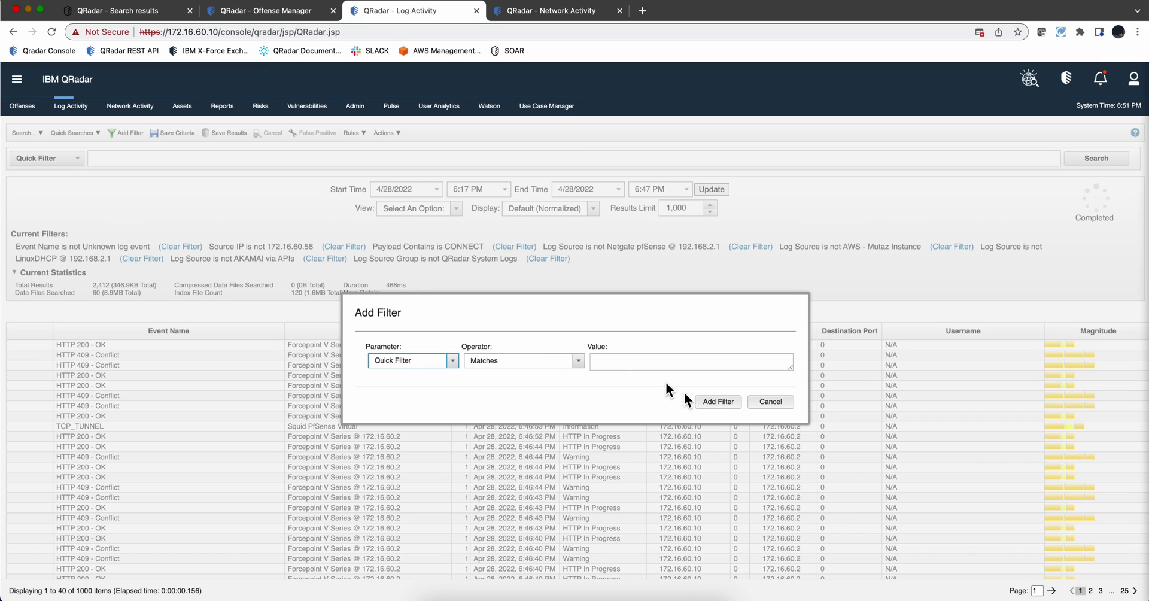
pyautogui.click(578, 361)
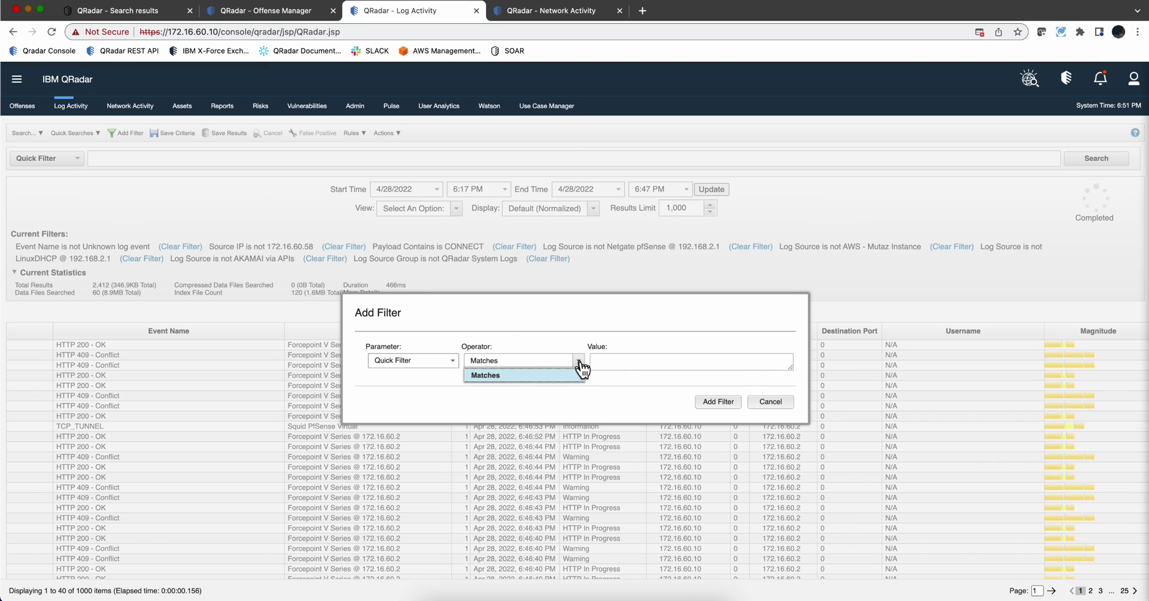
pyautogui.click(771, 401)
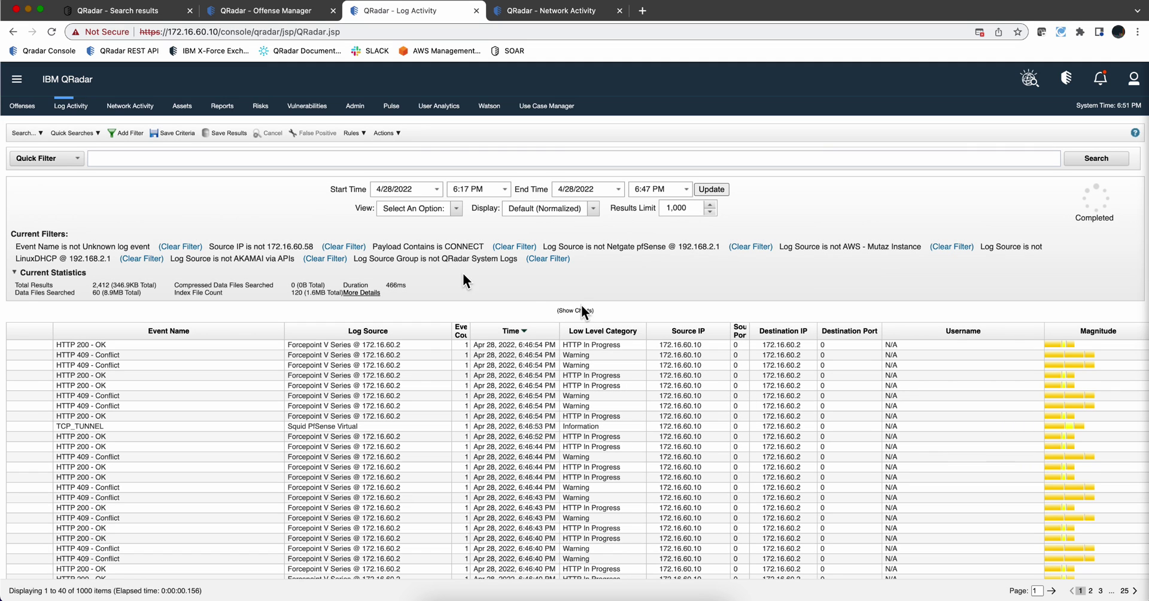
# Check the Quick Filter / Advanced Search modes, keeping Quick Filter, and leave the search unfiltered.
pyautogui.click(111, 158)
pyautogui.click(70, 184)
pyautogui.click(79, 160)
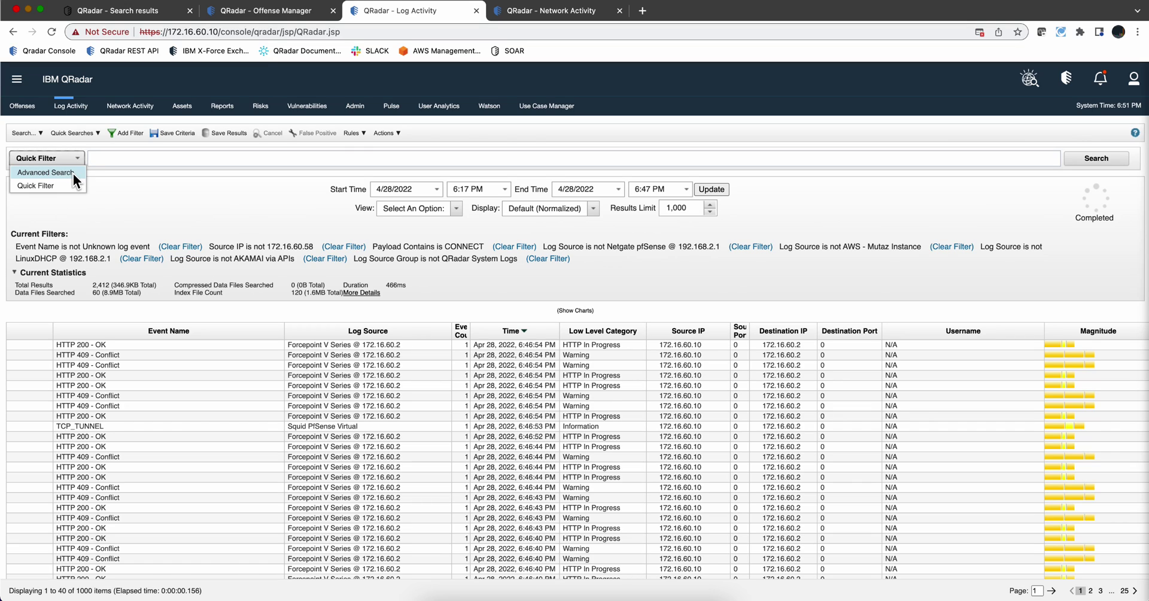
pyautogui.click(104, 159)
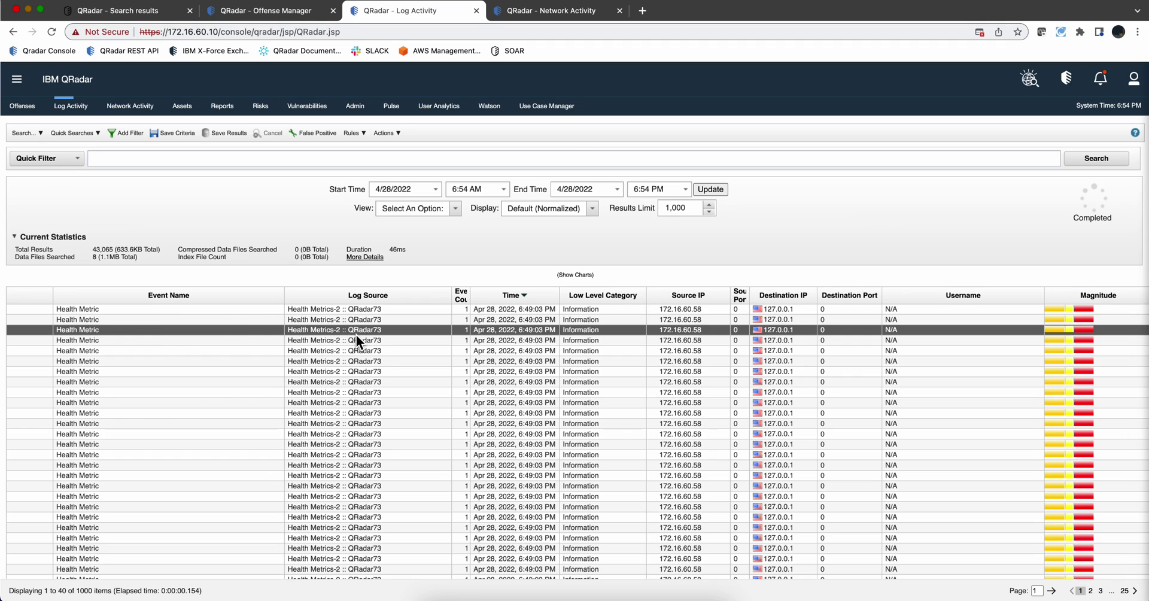
# Exclude Health Metrics-2 :: QRadar73, quick-filter the events for 'API', then switch to the slides.
pyautogui.rightClick(336, 332)
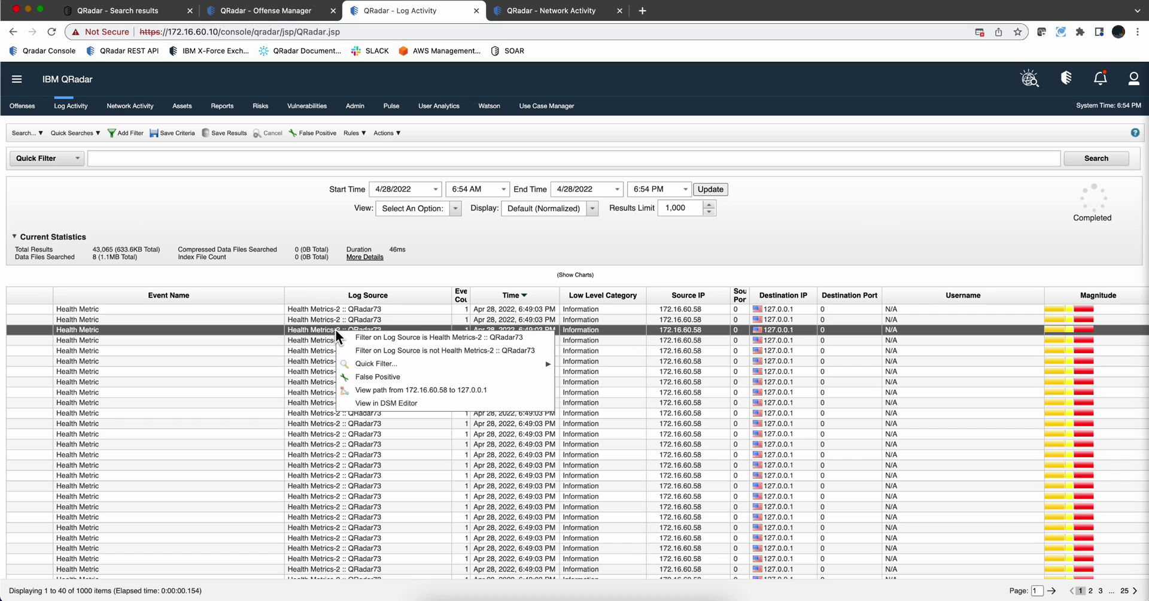
pyautogui.click(368, 352)
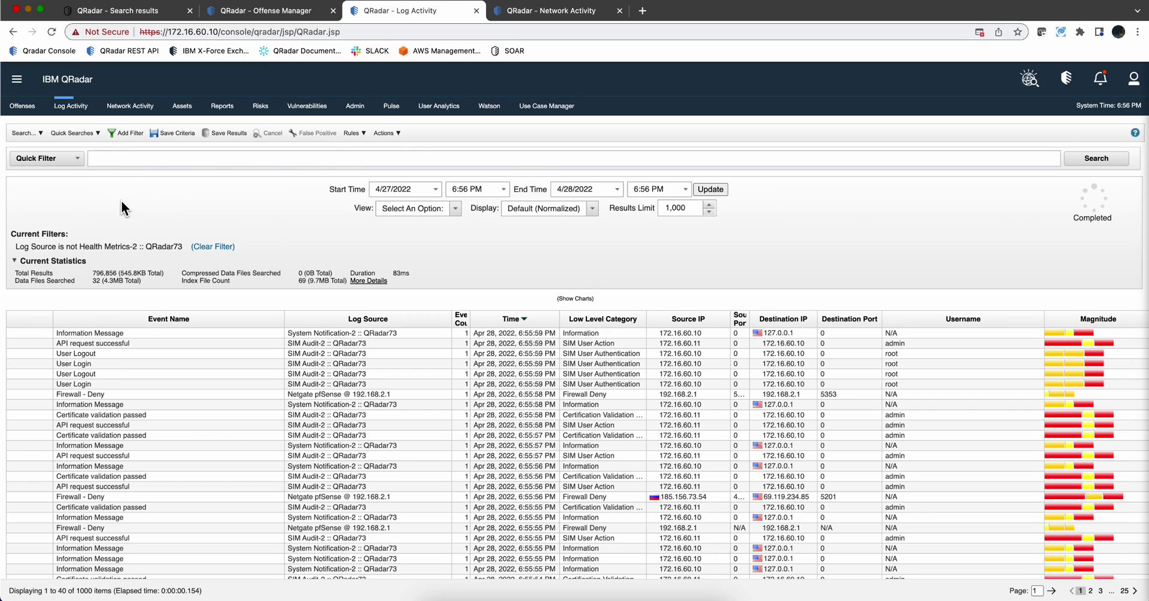
pyautogui.click(119, 159)
pyautogui.write('API')
pyautogui.click(1108, 160)
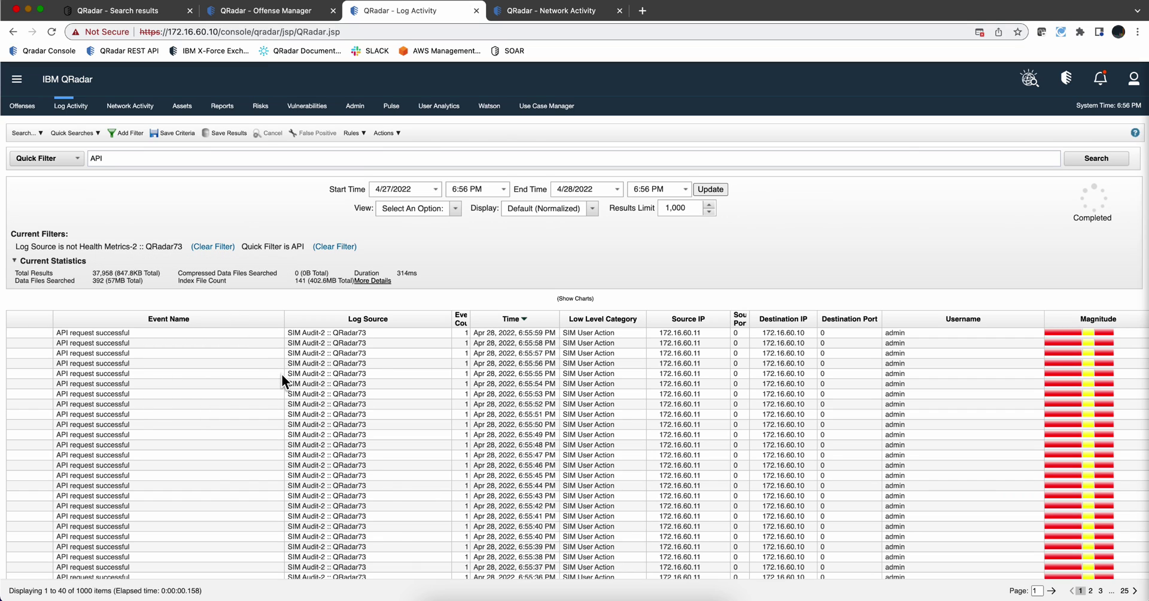
pyautogui.press('super+Tab')
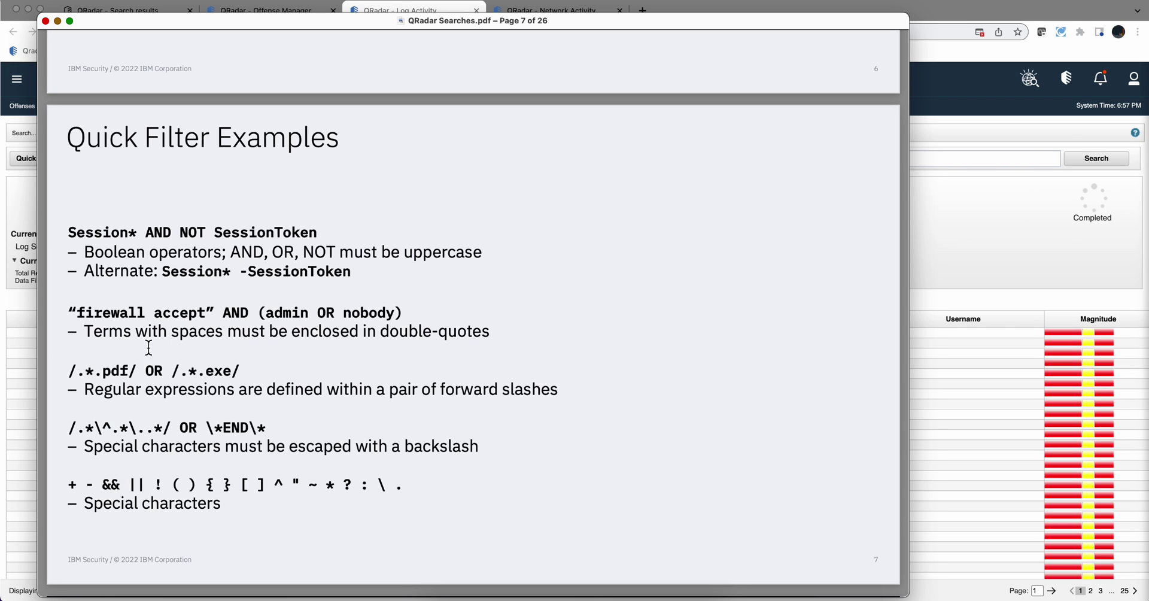
# Review the Default Indexed Properties and Index Management slides (pages 13–14), then go back to the QRadar Admin console.
pyautogui.click(57, 21)
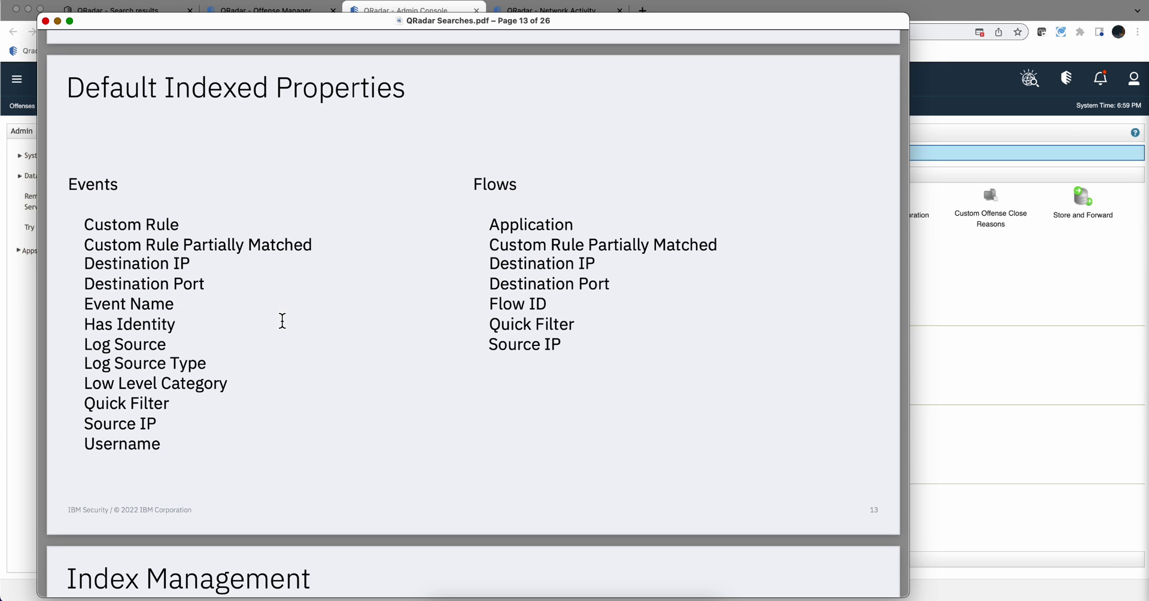
pyautogui.scroll(-5, 282, 321)
pyautogui.scroll(-2, 282, 321)
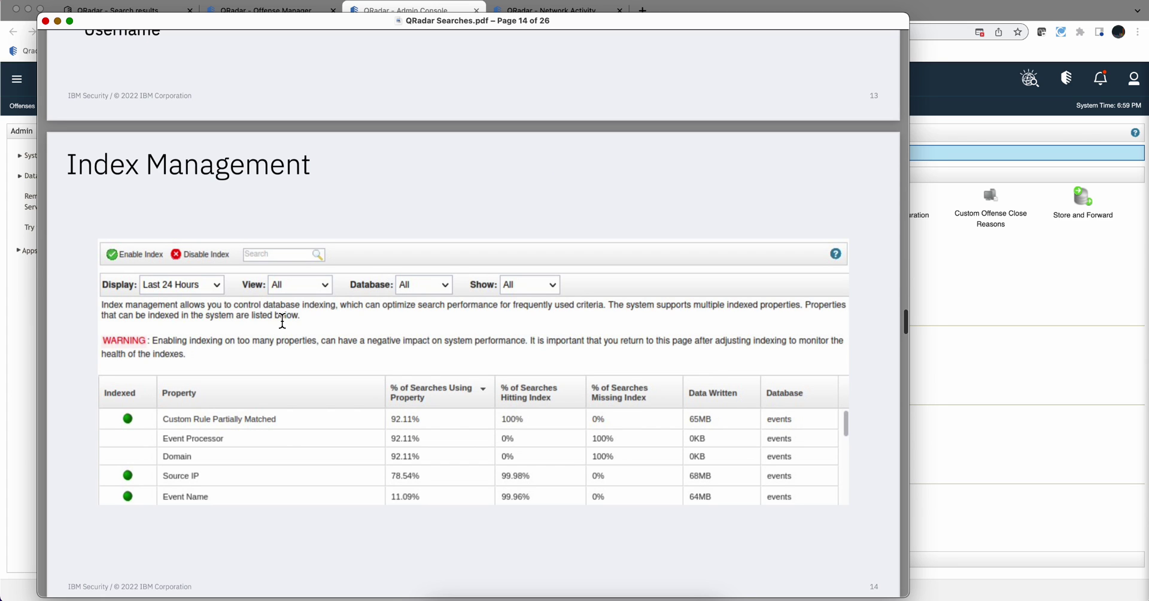
pyautogui.scroll(4, 282, 321)
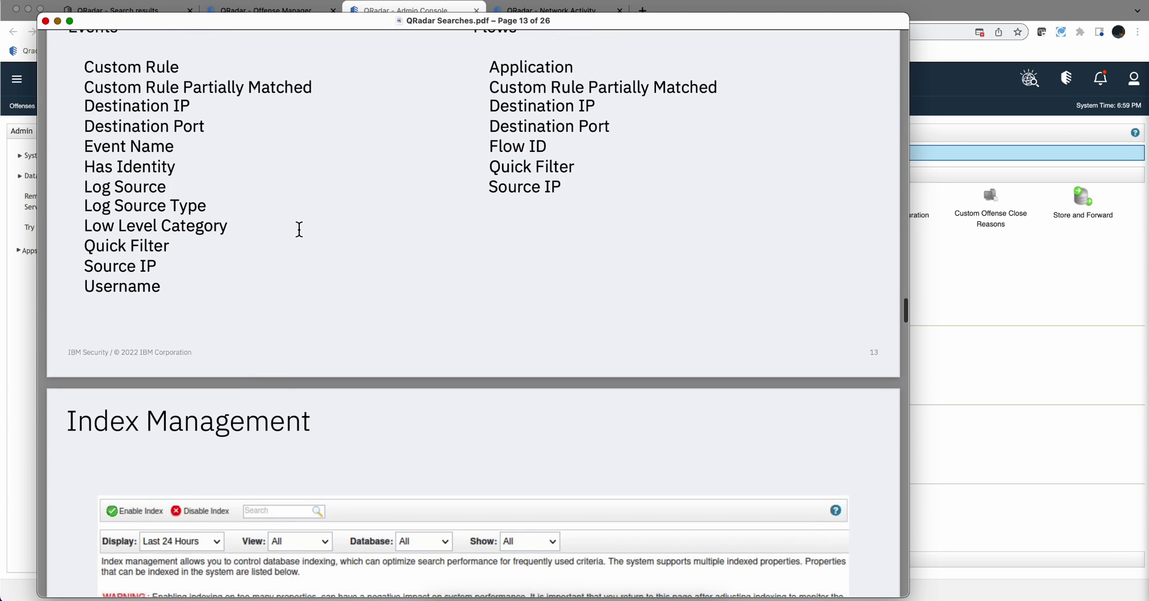
pyautogui.scroll(-5, 262, 173)
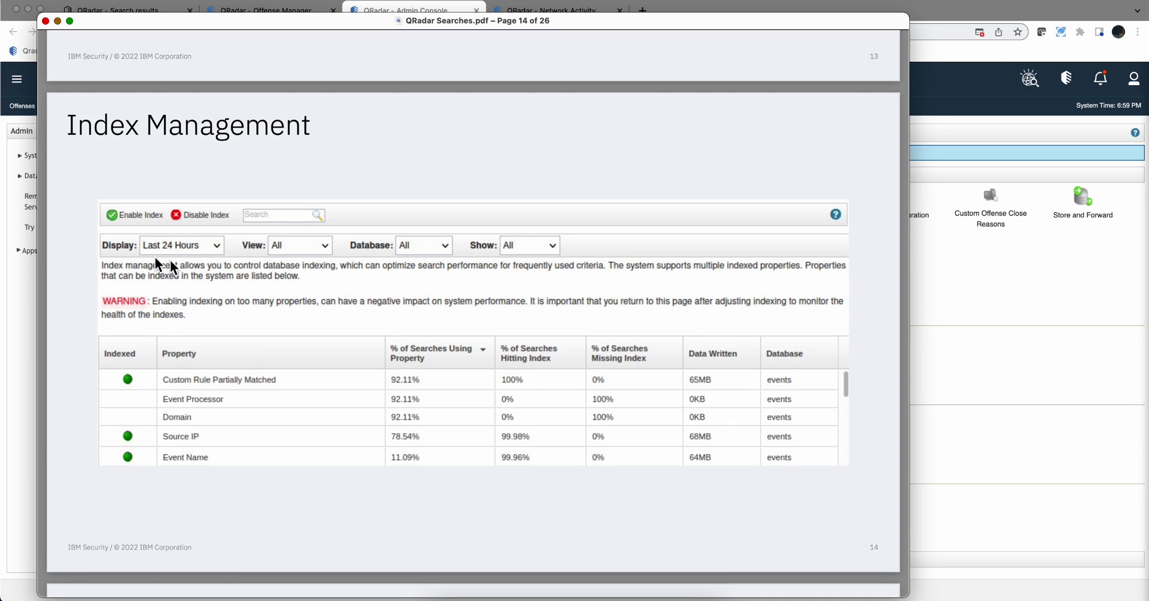
pyautogui.click(16, 274)
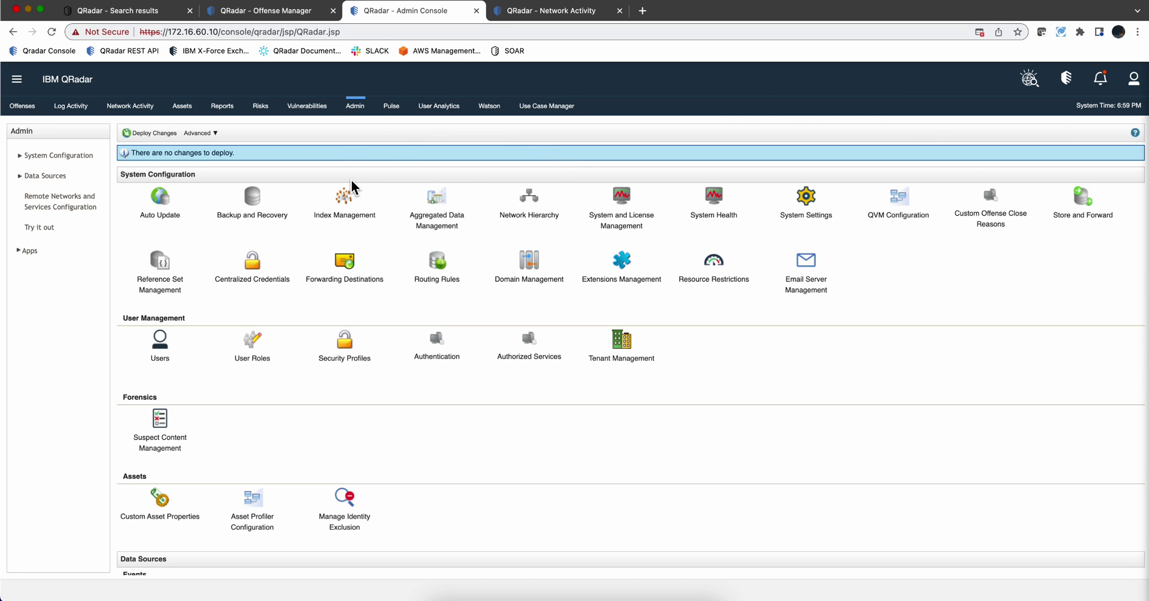
pyautogui.click(341, 200)
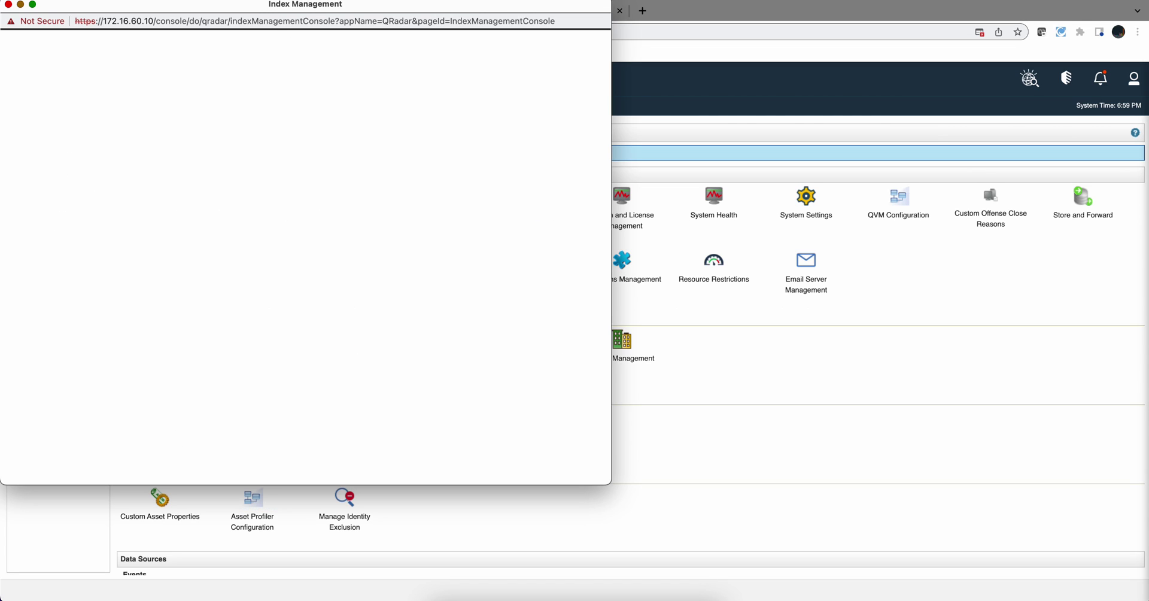
pyautogui.moveTo(270, 6); pyautogui.dragTo(502, 30)
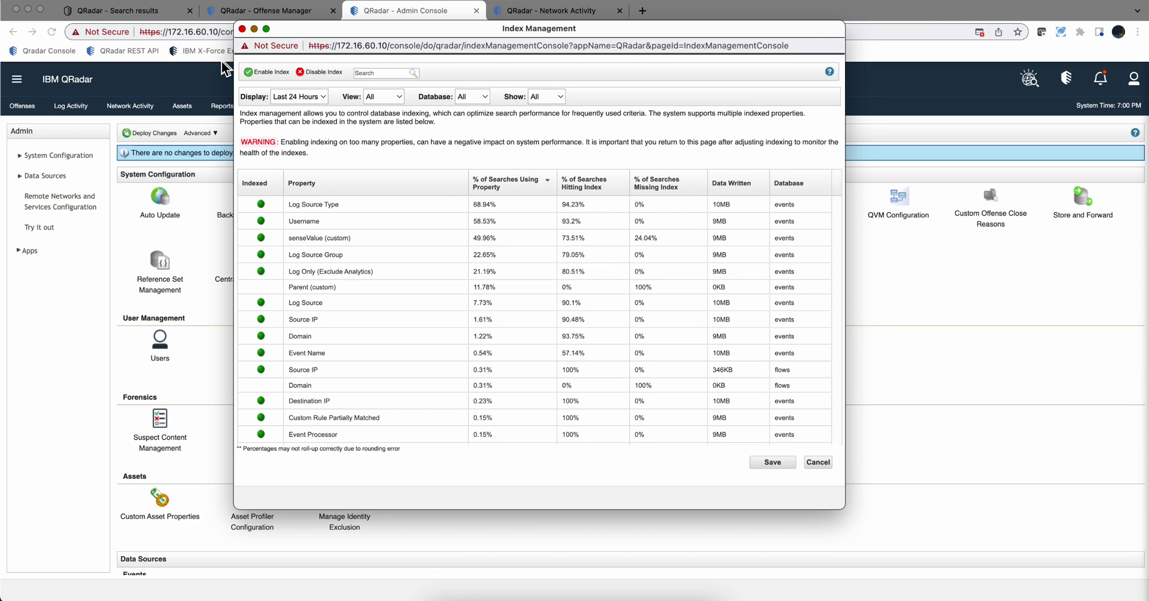
pyautogui.click(241, 28)
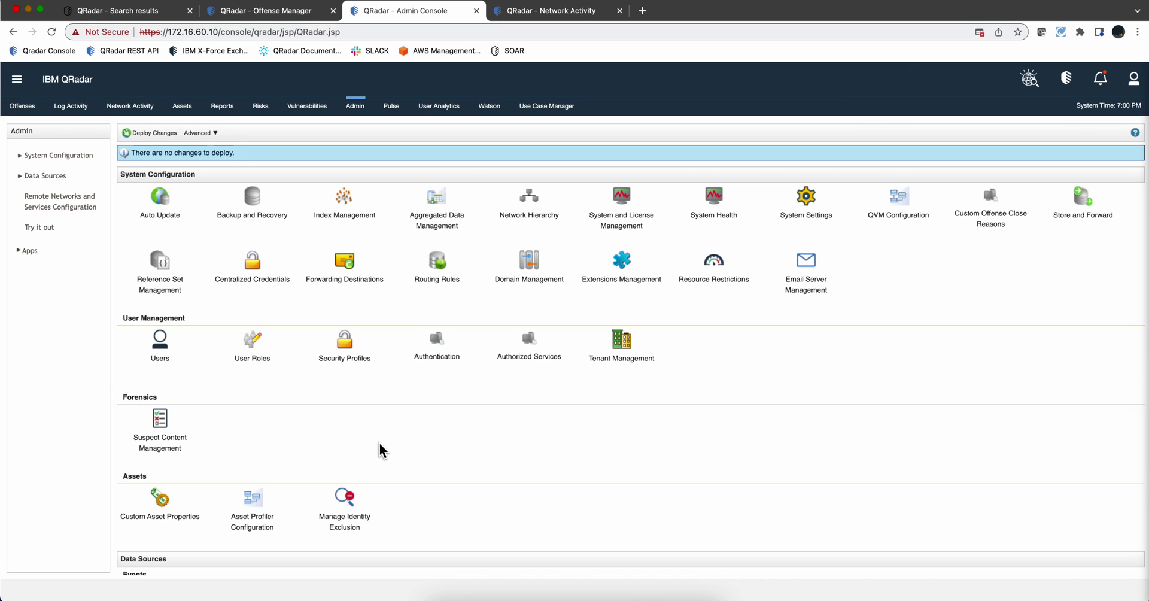
# View the enable/disable index slide on page 15, then the Security Intelligence Tutorial's 'Searching in QRadar' videos page.
pyautogui.press('super+Tab')
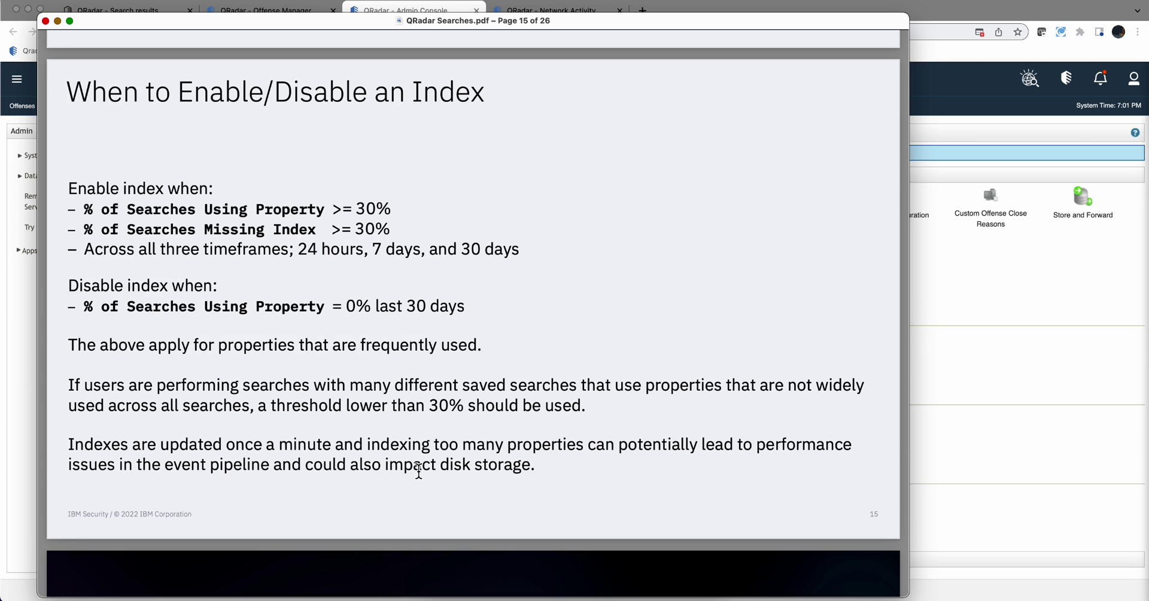
pyautogui.press('super+grave')
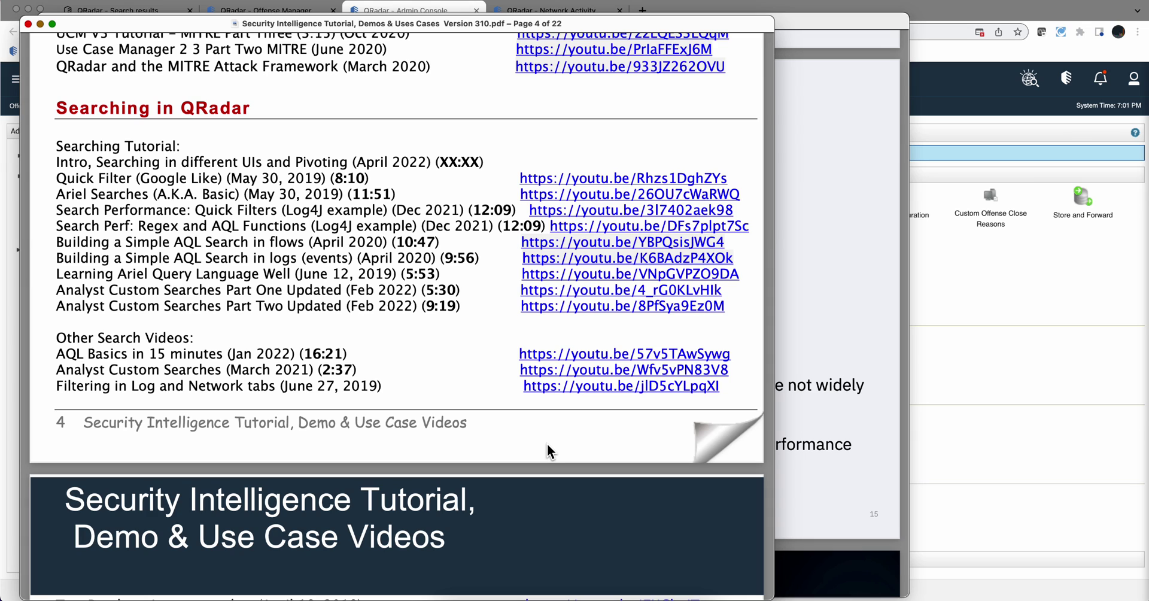